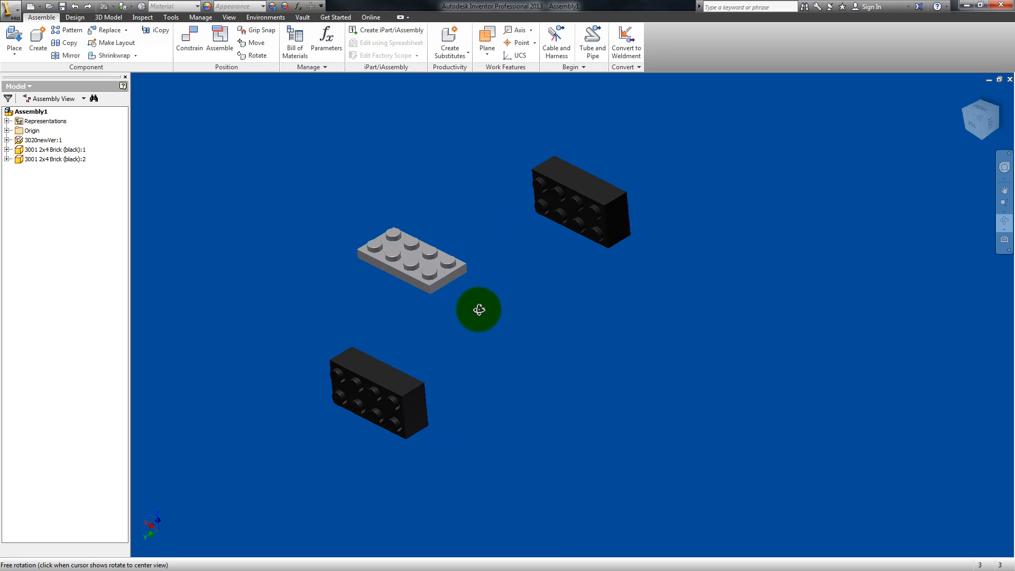
# Step: Rotate the first black 2x4 brick below the gray plate freehand so its studs face upward
pyautogui.press('Escape')
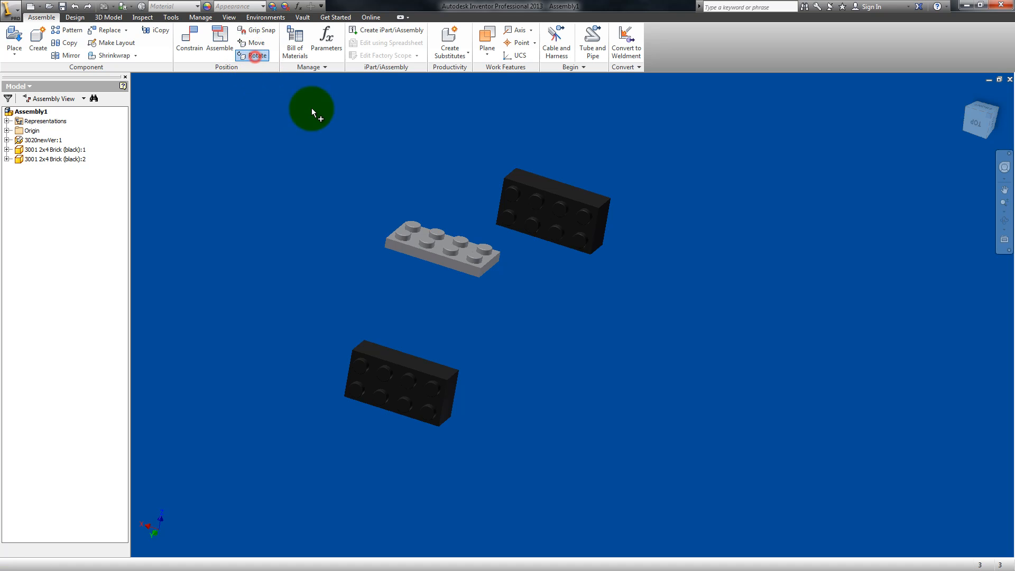
pyautogui.moveTo(408, 362)
pyautogui.mouseDown()
pyautogui.moveTo(415, 376)
pyautogui.moveTo(390, 372)
pyautogui.moveTo(414, 349)
pyautogui.moveTo(433, 363)
pyautogui.moveTo(401, 361)
pyautogui.moveTo(403, 347)
pyautogui.moveTo(395, 382)
pyautogui.moveTo(412, 379)
pyautogui.mouseUp()
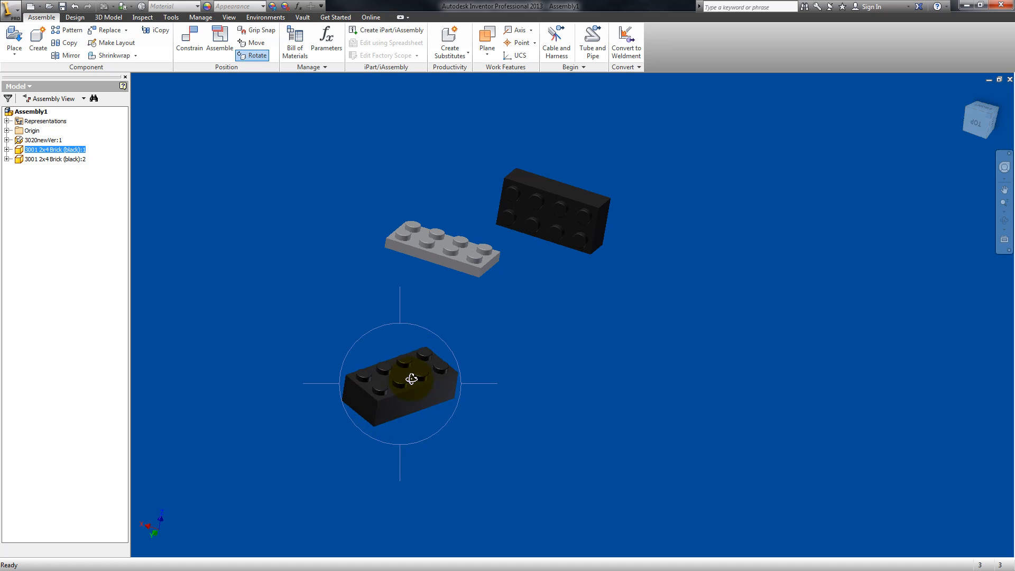
pyautogui.press('Escape')
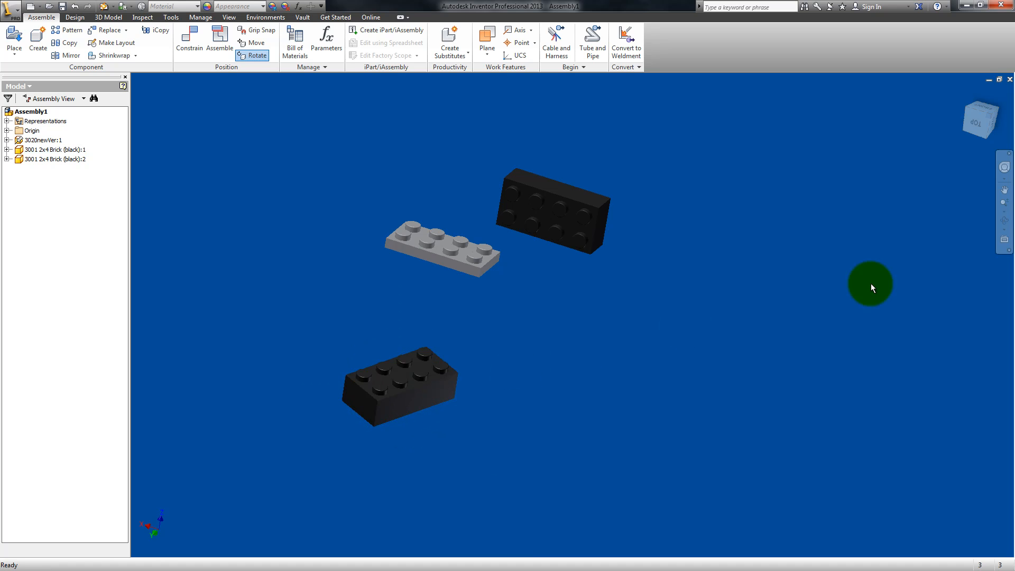
# Step: Rotate the second black 2x4 brick freehand so its studs also face upward, like those of the gray plate
pyautogui.click(1003, 222)
pyautogui.moveTo(675, 356); pyautogui.dragTo(603, 391)
pyautogui.press('Escape')
pyautogui.click(257, 44)
pyautogui.click(258, 55)
pyautogui.click(467, 250)
pyautogui.moveTo(476, 260); pyautogui.dragTo(500, 235)
pyautogui.click(609, 240)
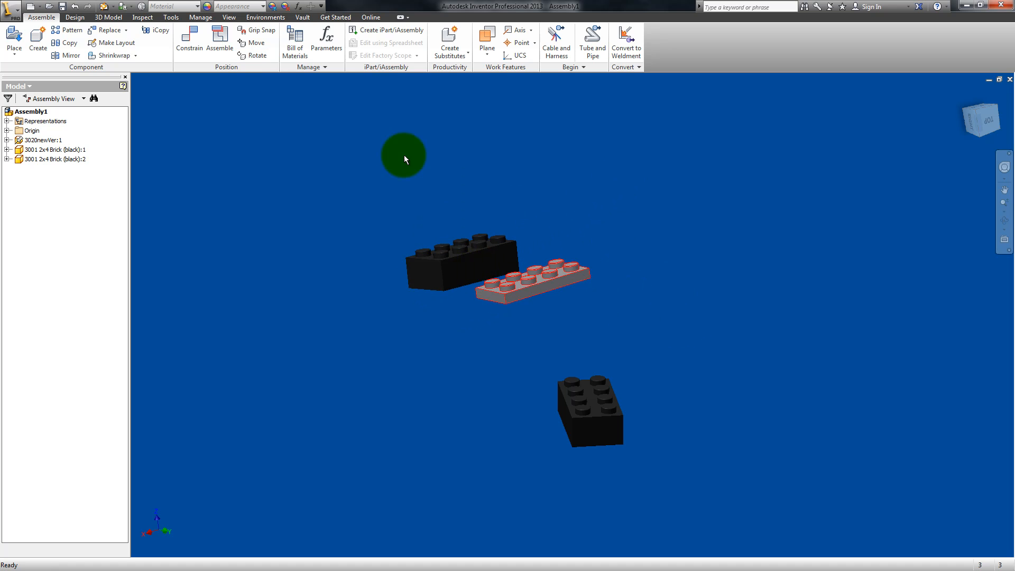
# Step: Move the first black brick to just below the gray plate and the second black brick to just above it
pyautogui.click(254, 42)
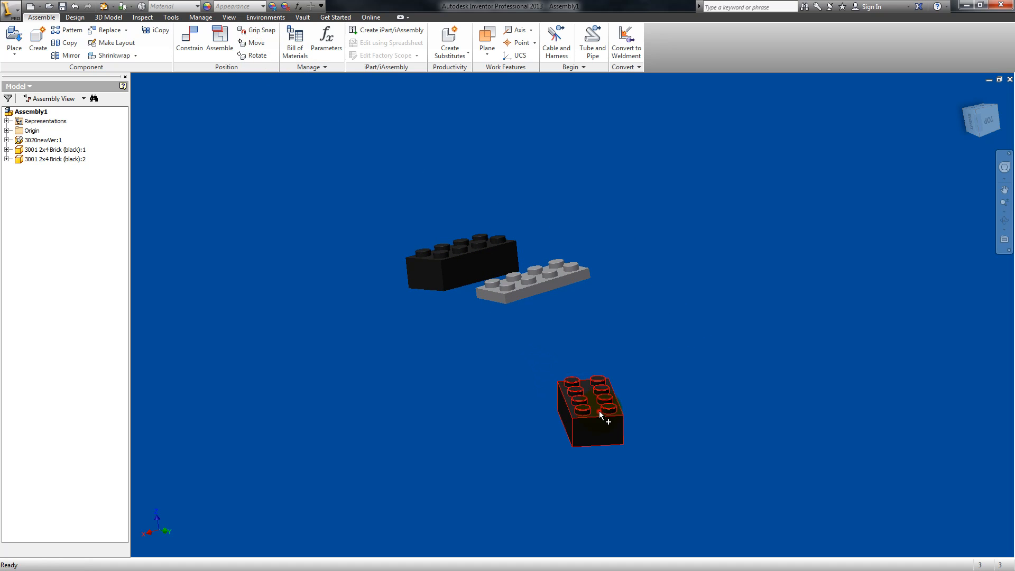
pyautogui.moveTo(593, 428); pyautogui.dragTo(528, 389)
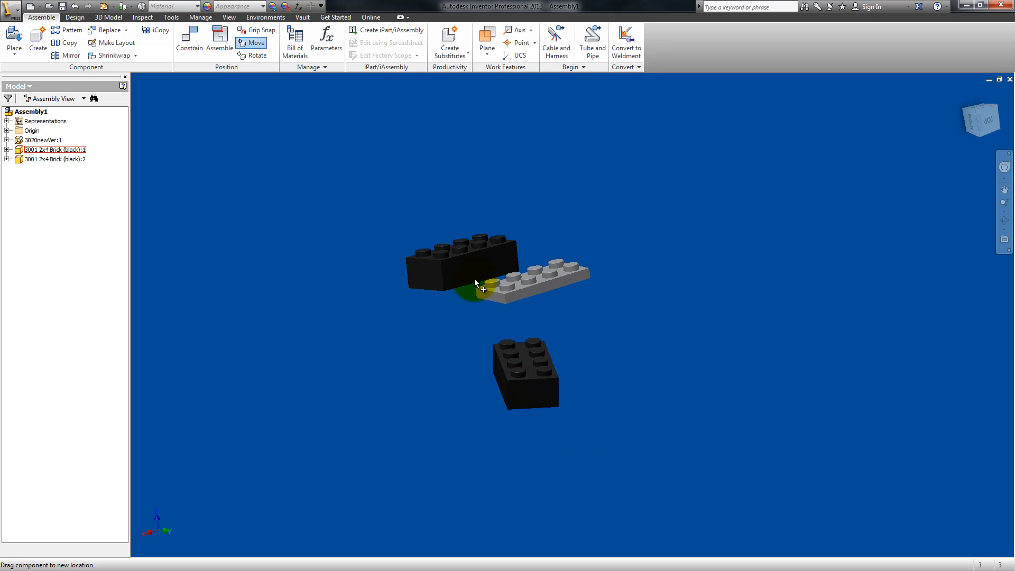
pyautogui.moveTo(465, 255); pyautogui.dragTo(536, 183)
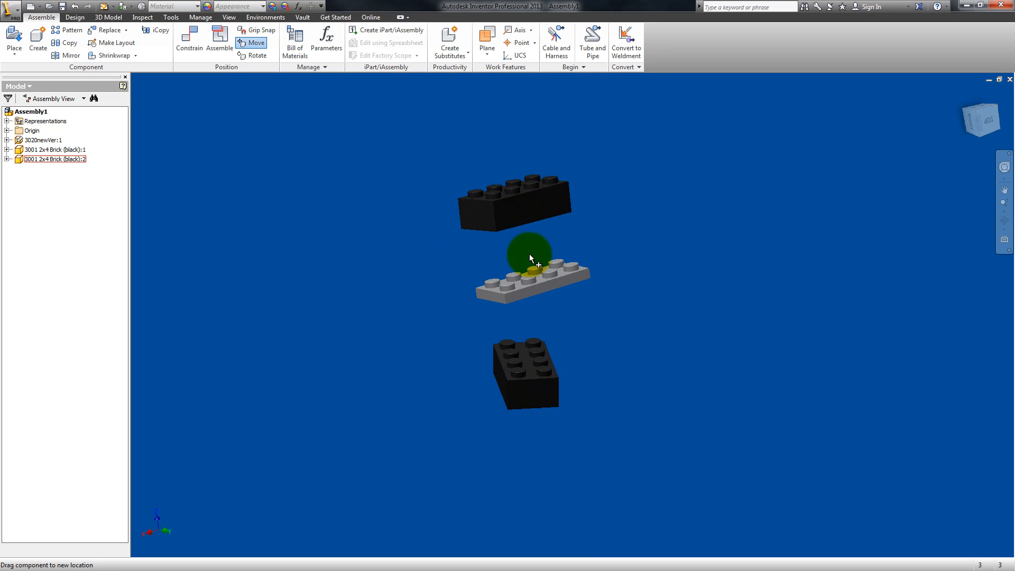
pyautogui.click(554, 288)
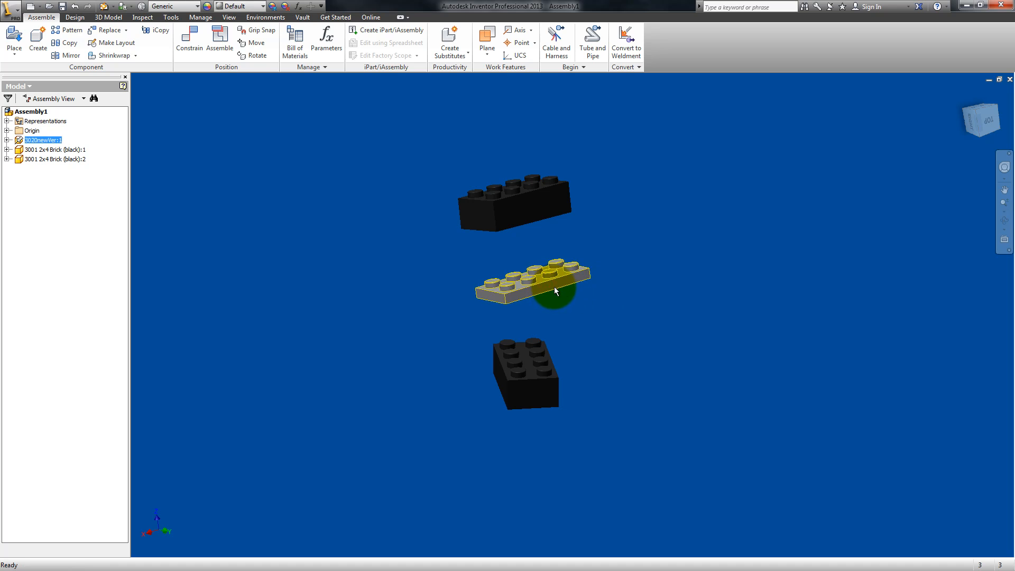
pyautogui.click(554, 309)
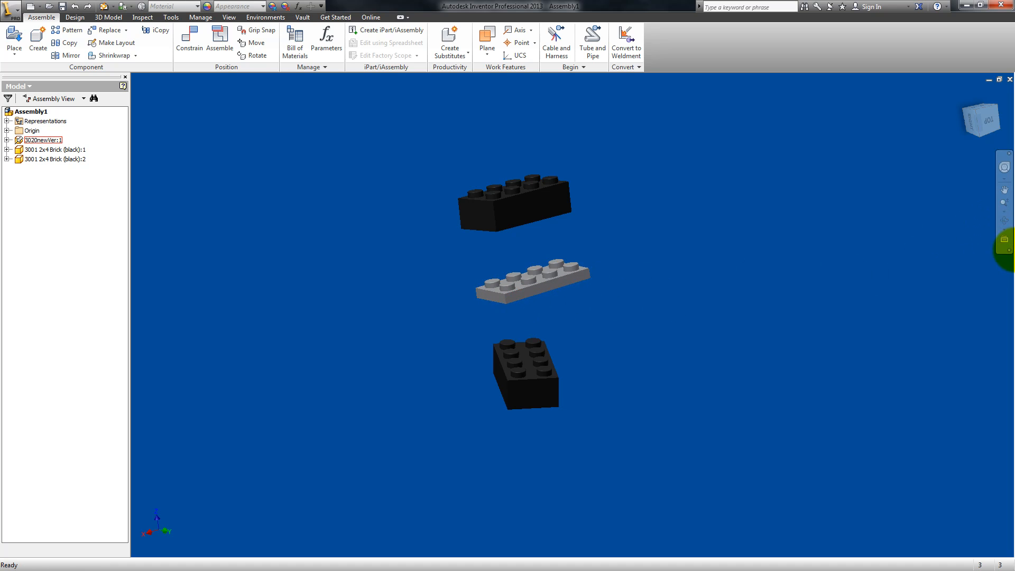
pyautogui.click(1005, 221)
pyautogui.moveTo(632, 297); pyautogui.dragTo(534, 320)
pyautogui.moveTo(692, 164); pyautogui.dragTo(593, 304)
pyautogui.press('Escape')
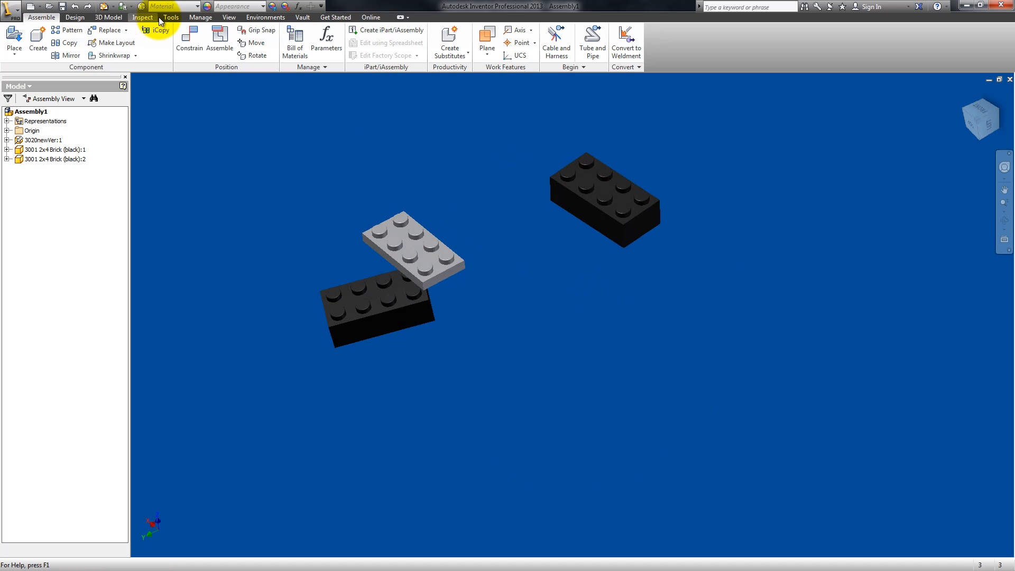
pyautogui.click(194, 42)
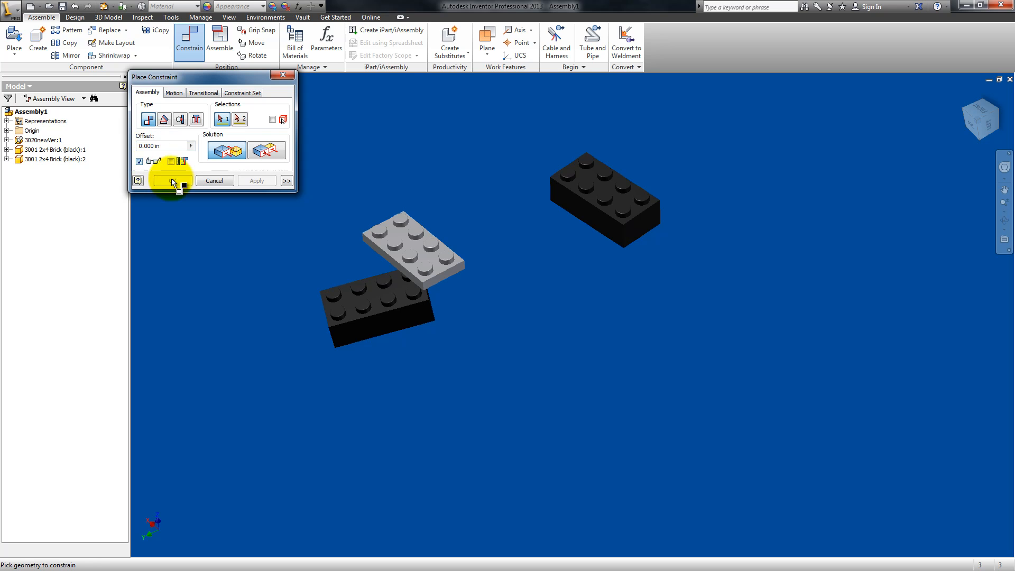
pyautogui.click(1004, 225)
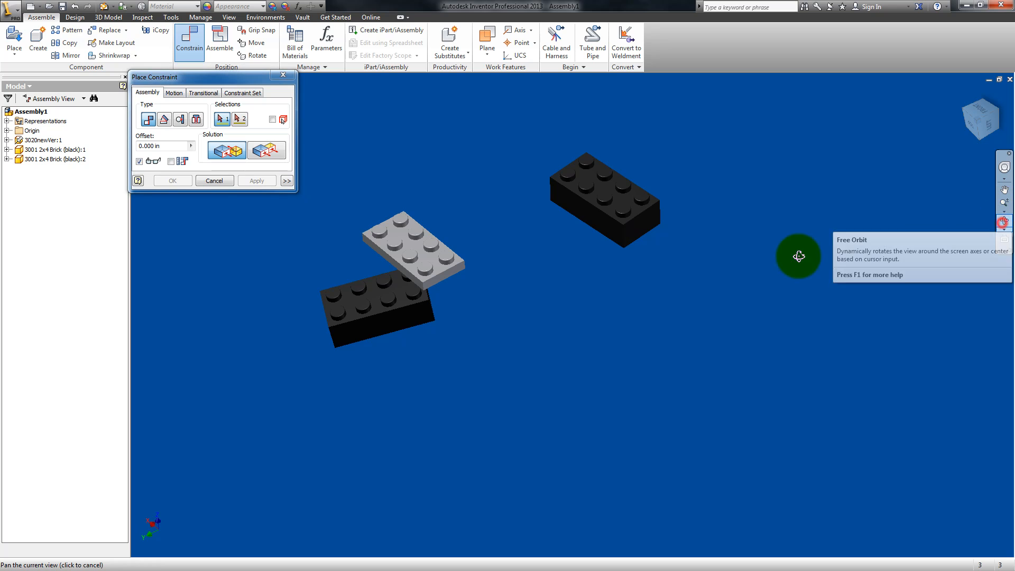
pyautogui.moveTo(526, 265); pyautogui.dragTo(585, 285)
pyautogui.press('Escape')
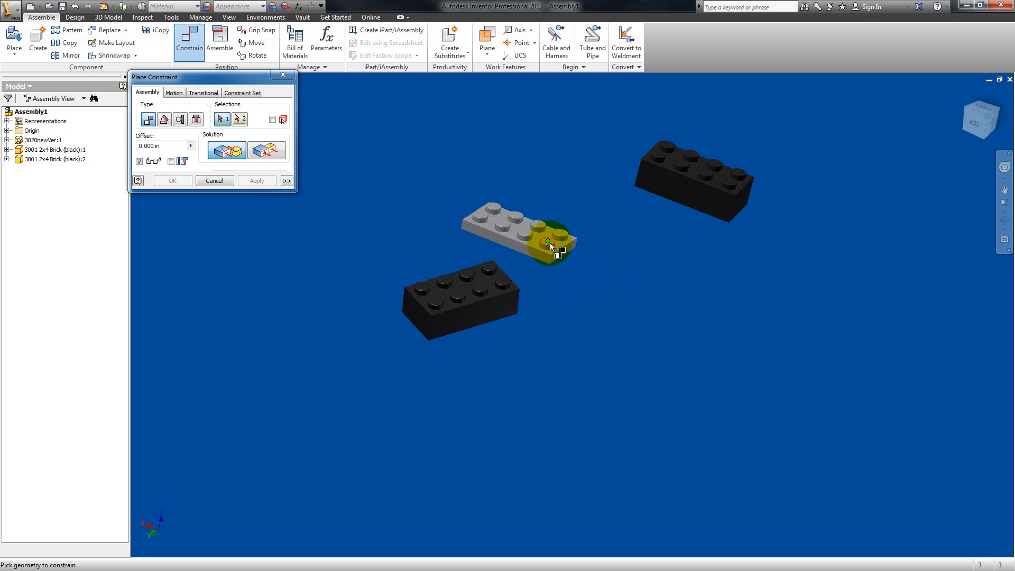
pyautogui.scroll(5, 554, 229)
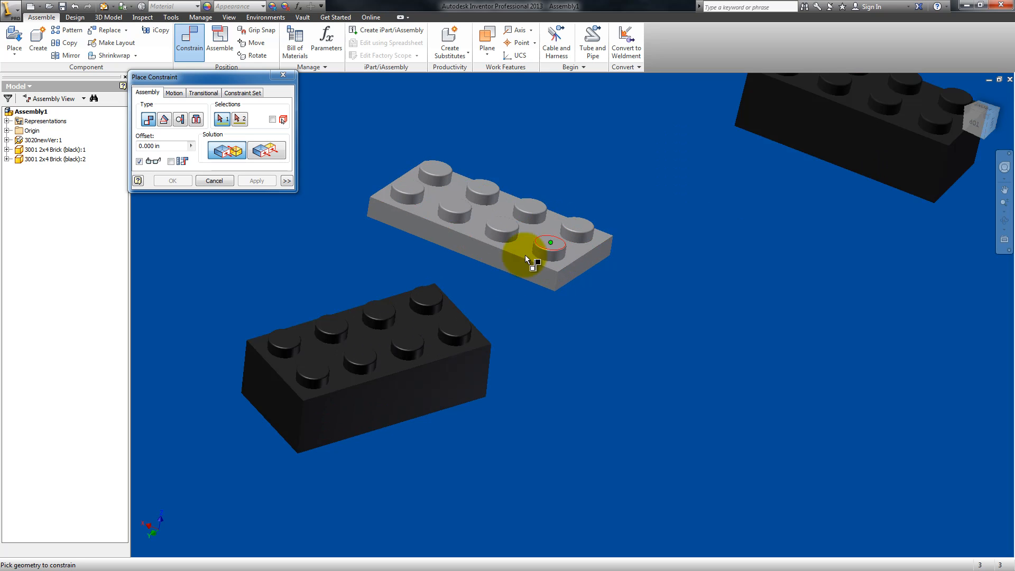
pyautogui.click(419, 325)
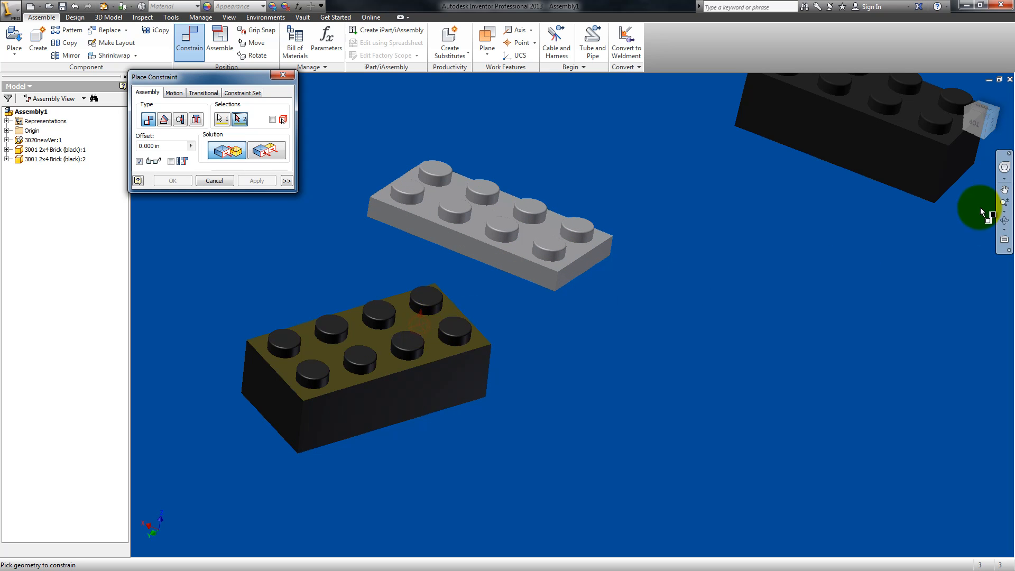
pyautogui.press('Escape')
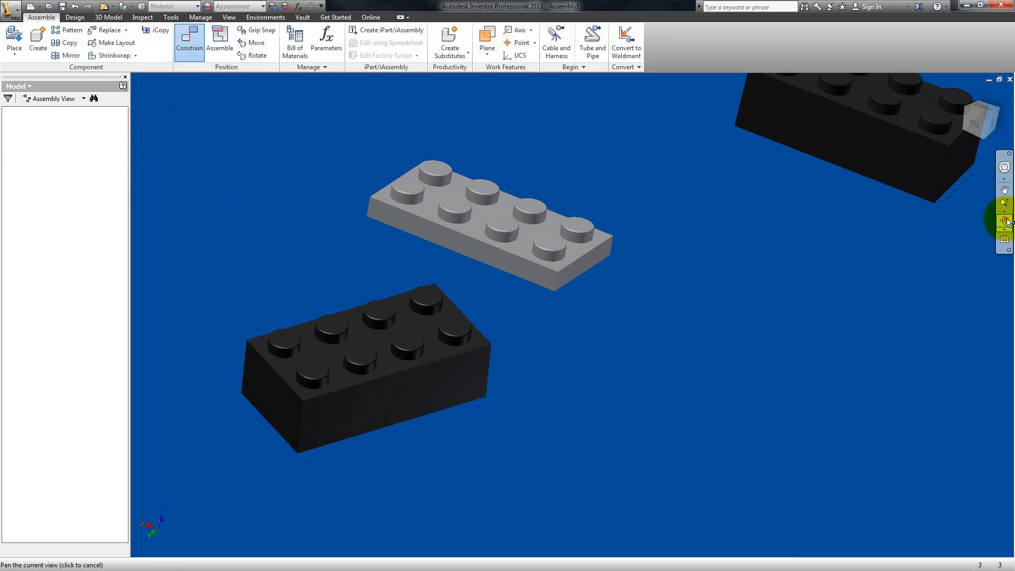
pyautogui.click(1005, 221)
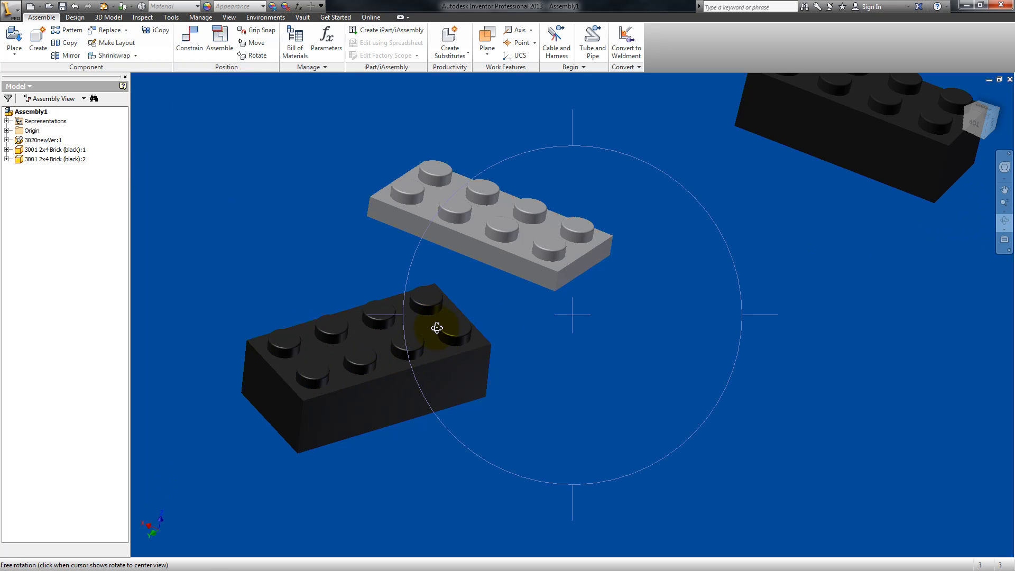
pyautogui.press('Escape')
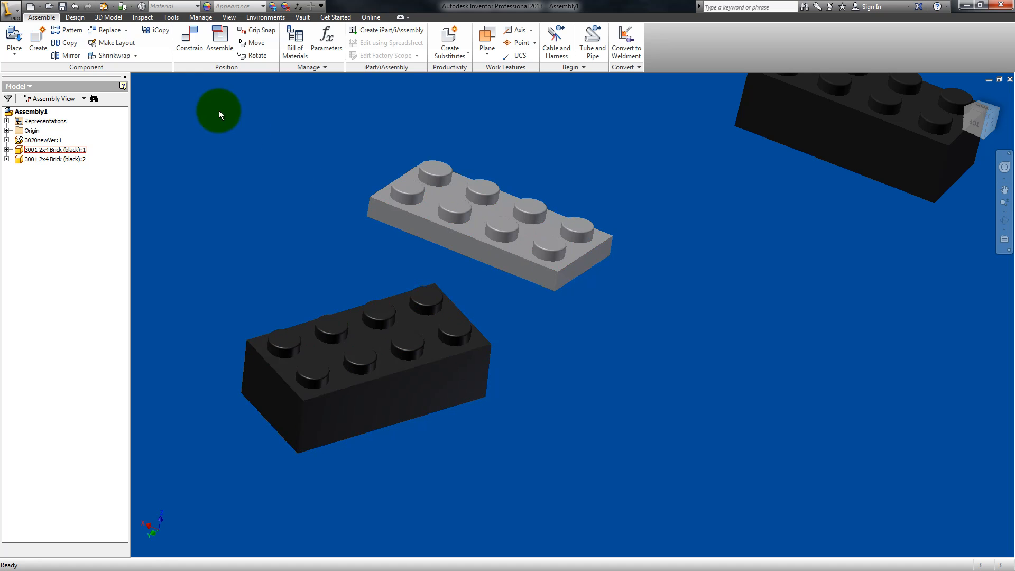
# Step: Try to mate the studded top face of the first black brick to the underside rim of the gray plate
pyautogui.click(197, 31)
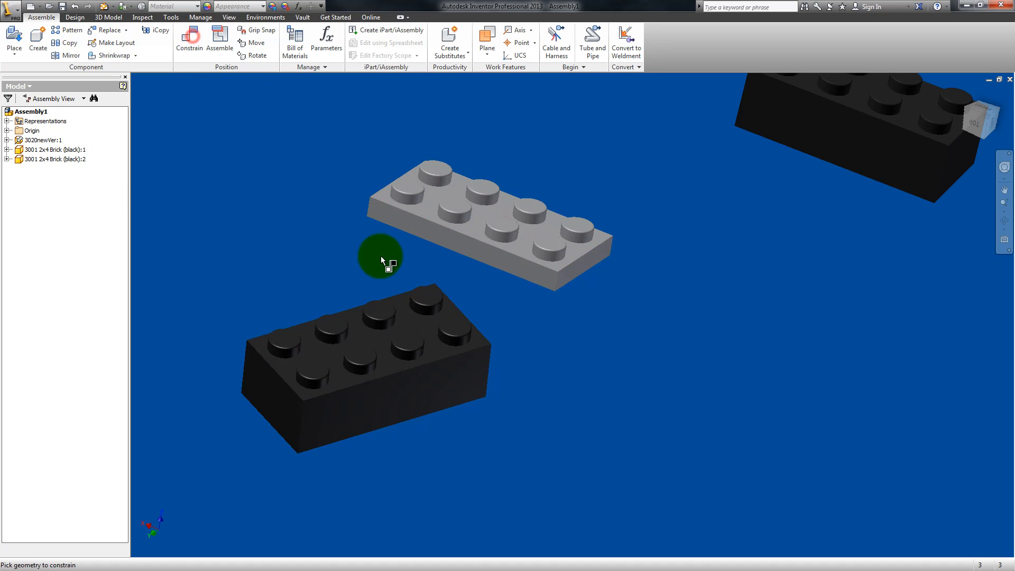
pyautogui.click(428, 328)
pyautogui.click(1005, 221)
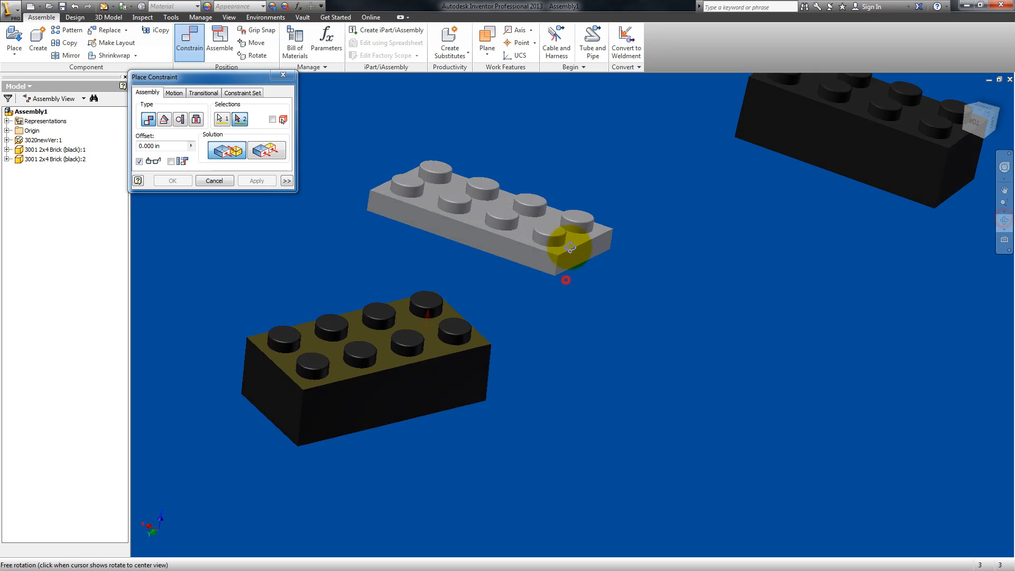
pyautogui.moveTo(570, 247); pyautogui.dragTo(573, 227)
pyautogui.press('Escape')
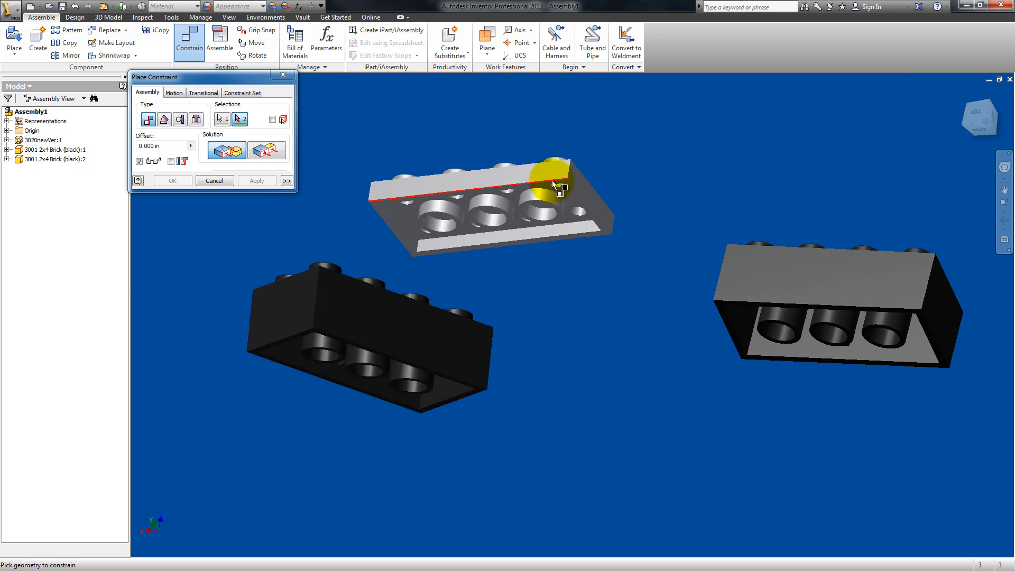
pyautogui.scroll(-5, 554, 185)
pyautogui.click(554, 185)
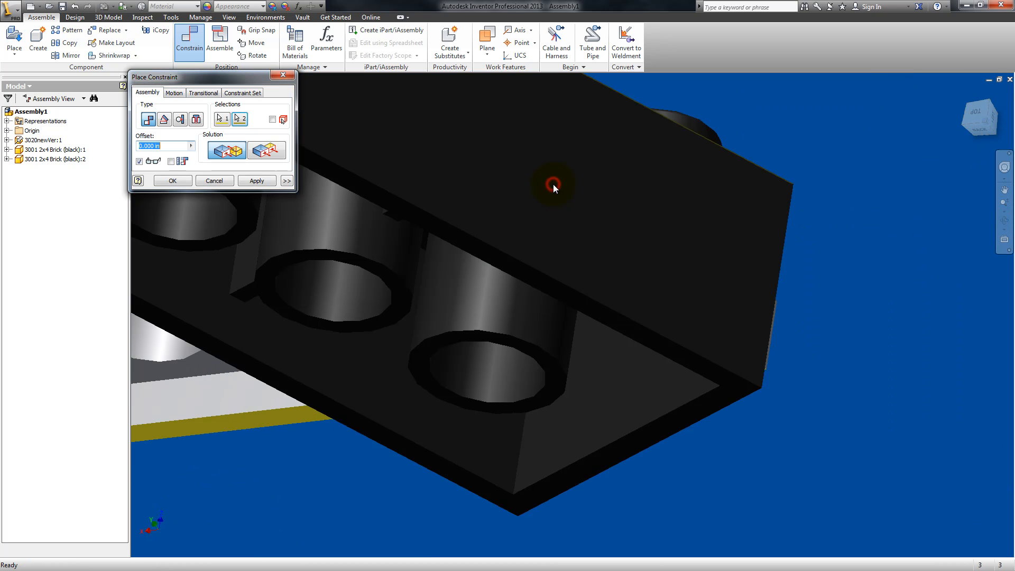
pyautogui.scroll(5, 364, 187)
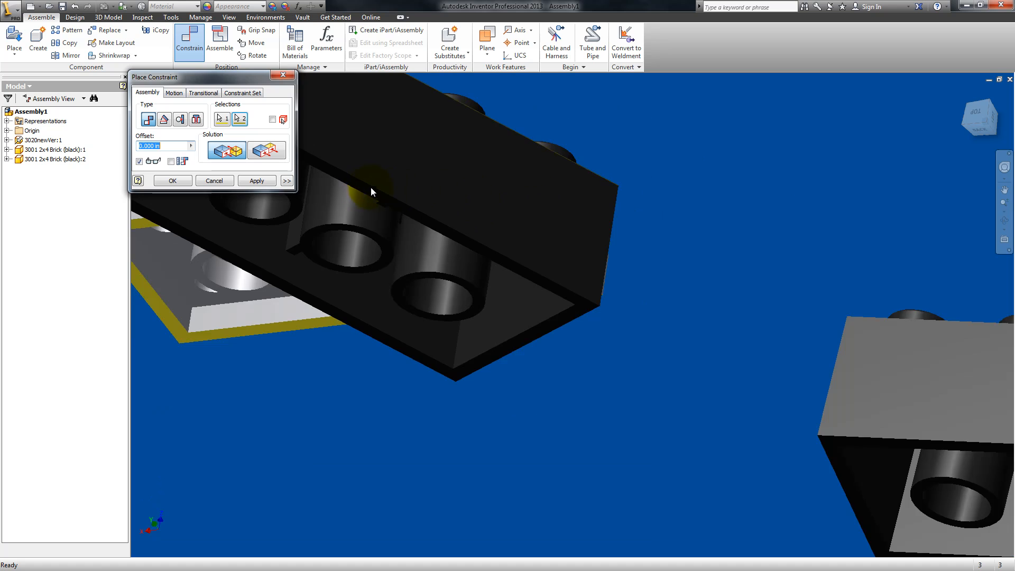
pyautogui.click(1006, 226)
pyautogui.moveTo(607, 303); pyautogui.dragTo(513, 363)
pyautogui.press('Escape')
pyautogui.press('Escape')
# Step: Mate the first black brick's studded top face to the gray plate's underside rim with a 0.000 in offset
pyautogui.moveTo(611, 250); pyautogui.dragTo(625, 200)
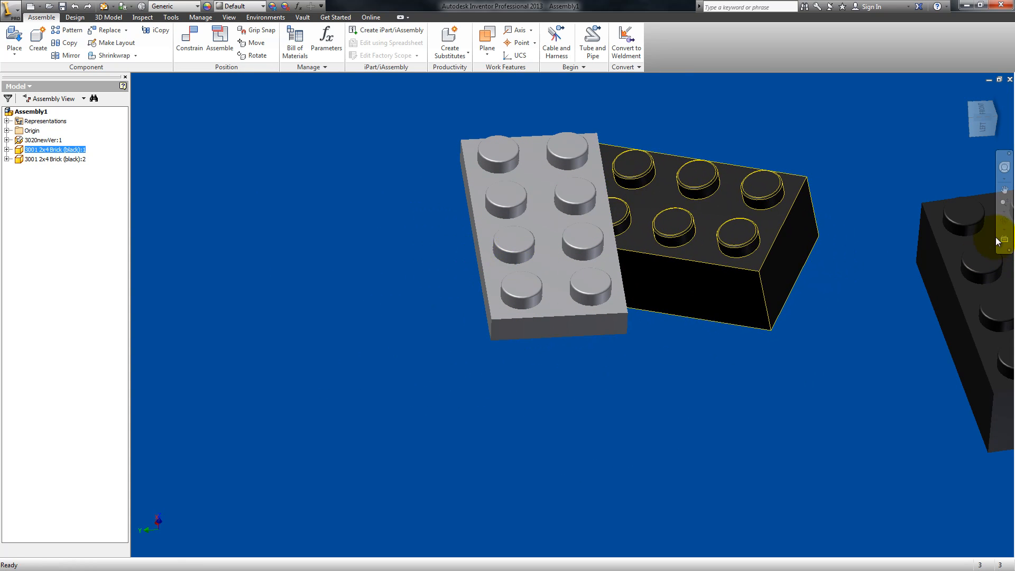
pyautogui.click(1004, 220)
pyautogui.moveTo(668, 301); pyautogui.dragTo(574, 358)
pyautogui.click(190, 38)
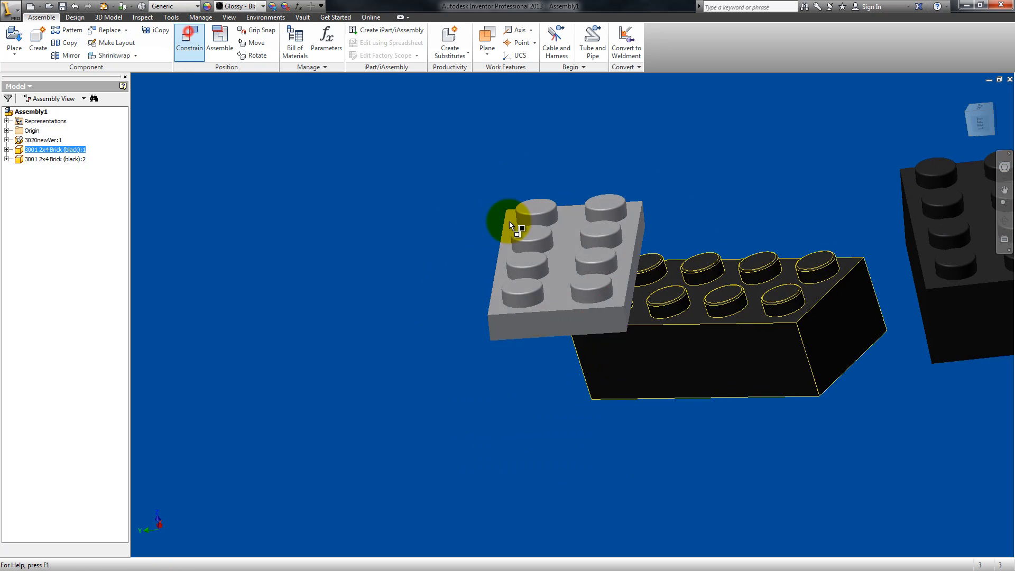
pyautogui.click(701, 320)
pyautogui.click(1006, 225)
pyautogui.moveTo(625, 321); pyautogui.dragTo(585, 274)
pyautogui.press('Escape')
pyautogui.click(618, 344)
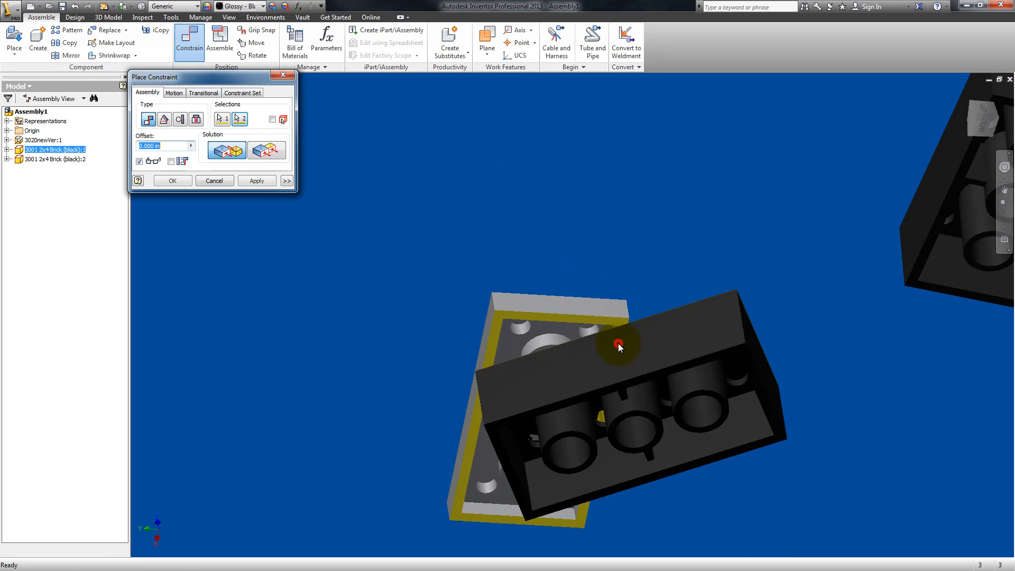
pyautogui.click(257, 181)
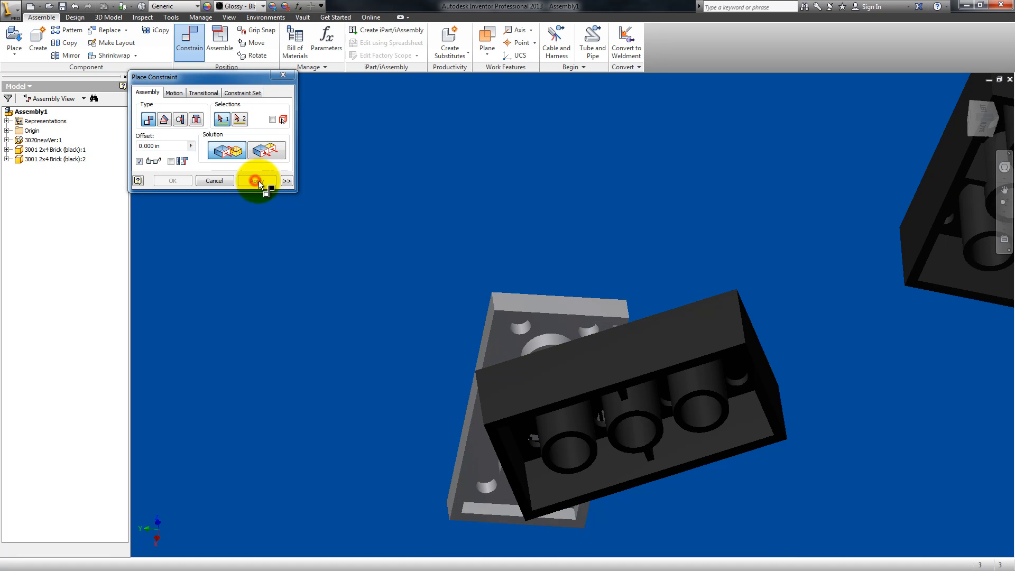
pyautogui.press('Escape')
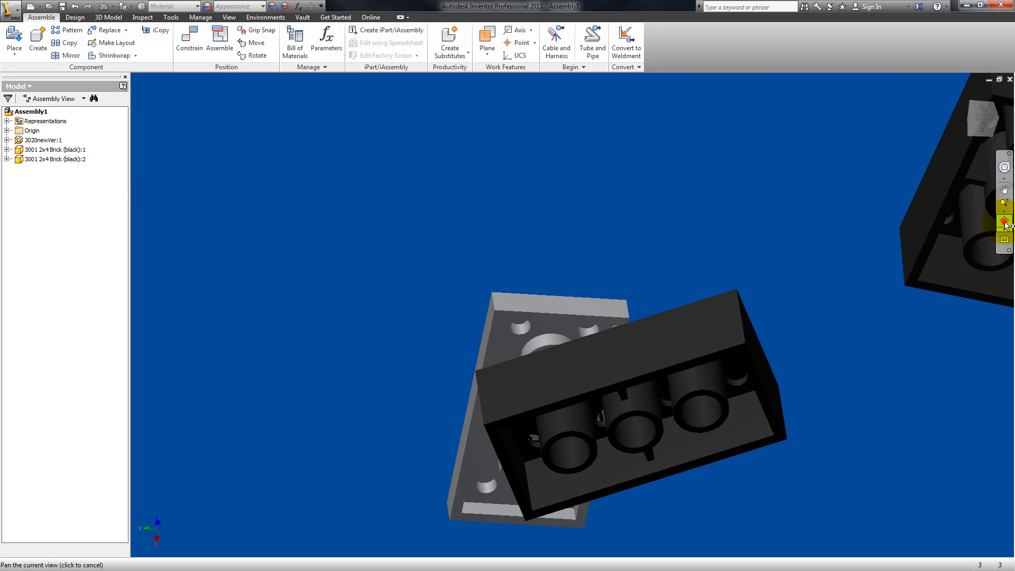
# Step: Slide the mated black brick along the plate's underside so that it lies crosswise beneath the gray plate
pyautogui.click(1003, 223)
pyautogui.moveTo(605, 310); pyautogui.dragTo(612, 373)
pyautogui.press('Escape')
pyautogui.moveTo(671, 332); pyautogui.dragTo(548, 289)
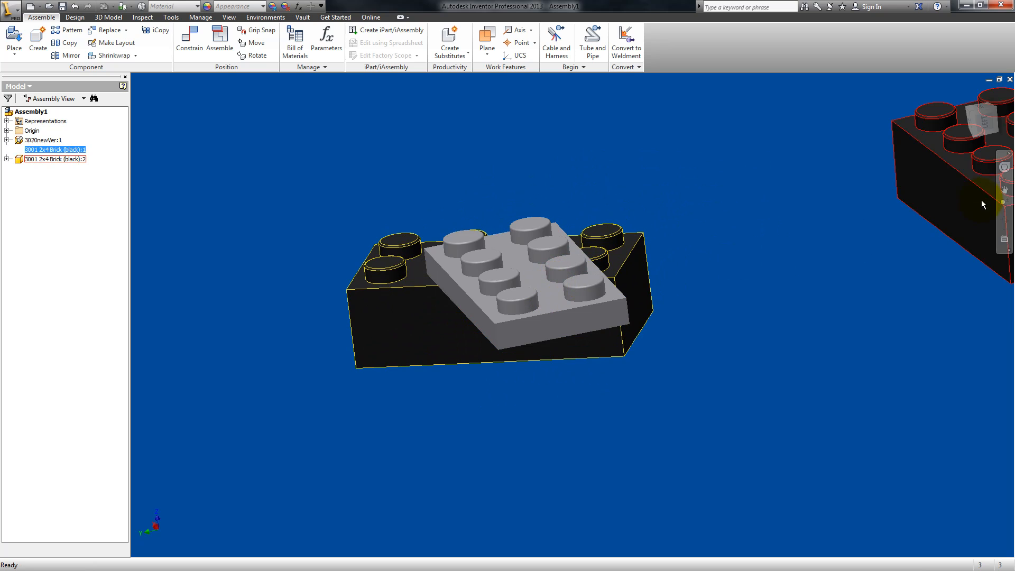
# Step: Make the first black brick's short end face flush with the gray plate's near end face, using a 0.000 in offset
pyautogui.click(1006, 222)
pyautogui.moveTo(641, 291)
pyautogui.mouseDown()
pyautogui.moveTo(639, 262)
pyautogui.moveTo(605, 306)
pyautogui.moveTo(619, 313)
pyautogui.moveTo(625, 288)
pyautogui.mouseUp()
pyautogui.moveTo(604, 280); pyautogui.dragTo(568, 351, button='middle')
pyautogui.press('Escape')
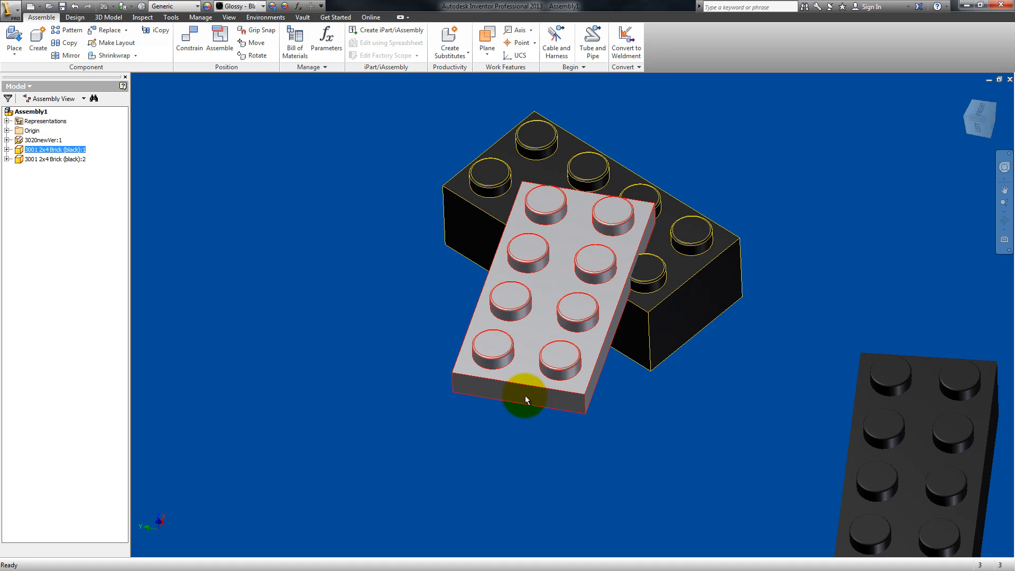
pyautogui.click(190, 38)
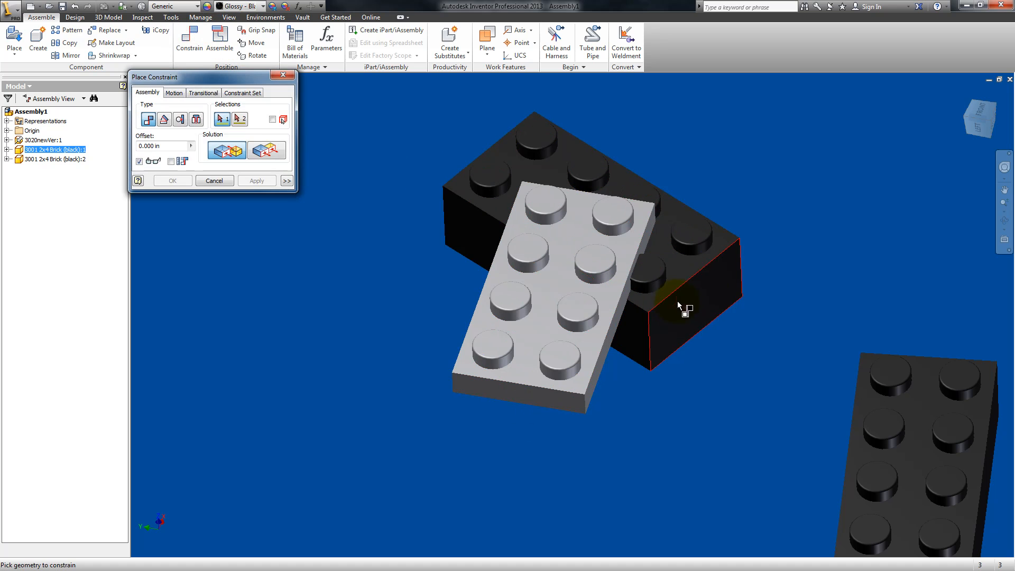
pyautogui.click(696, 297)
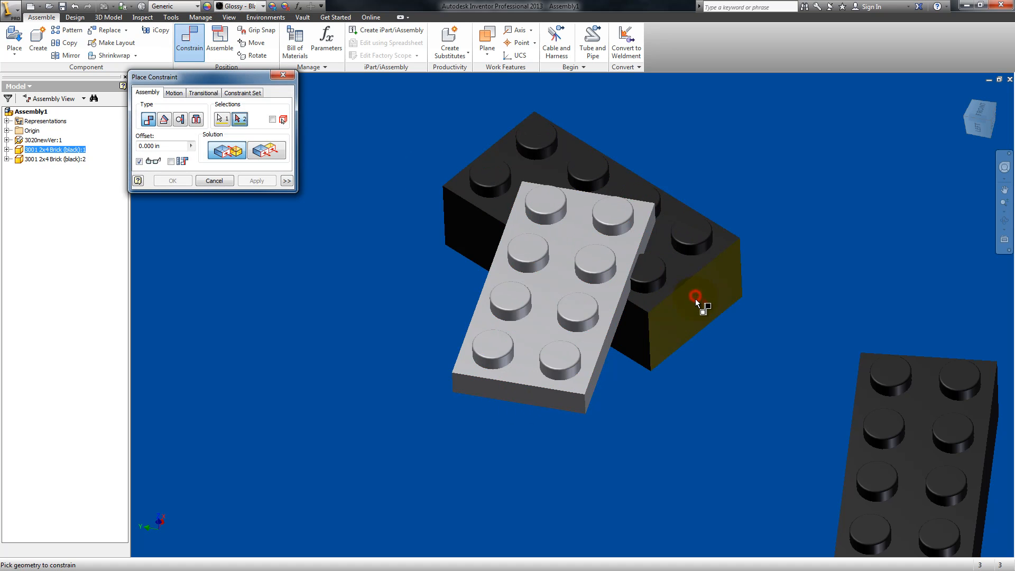
pyautogui.click(541, 401)
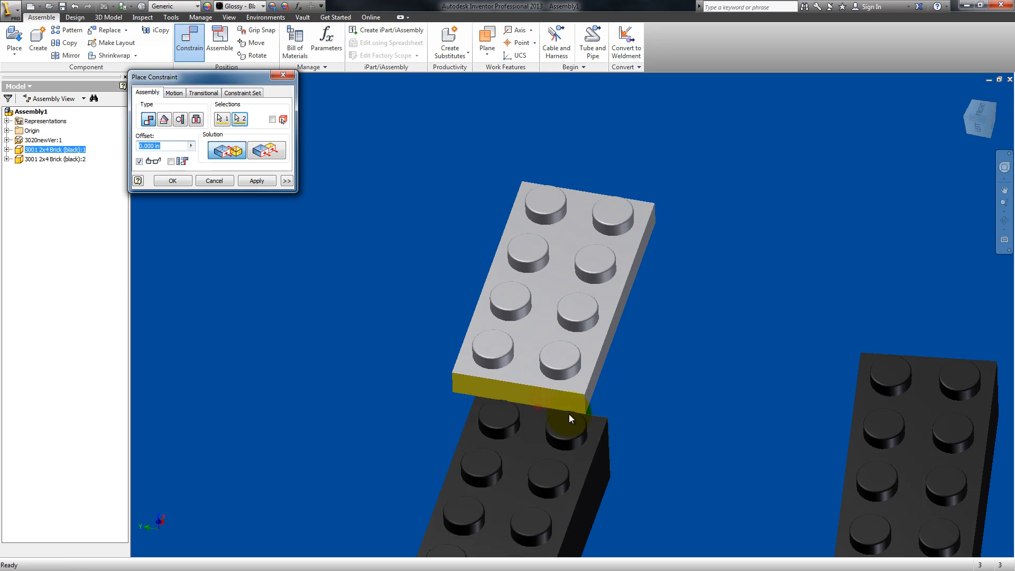
pyautogui.click(267, 152)
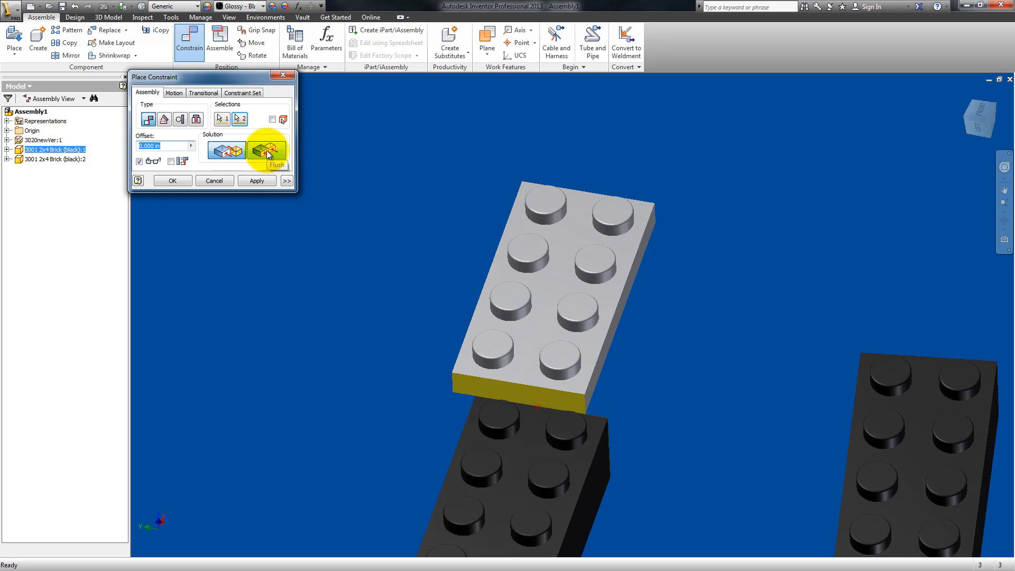
pyautogui.click(226, 152)
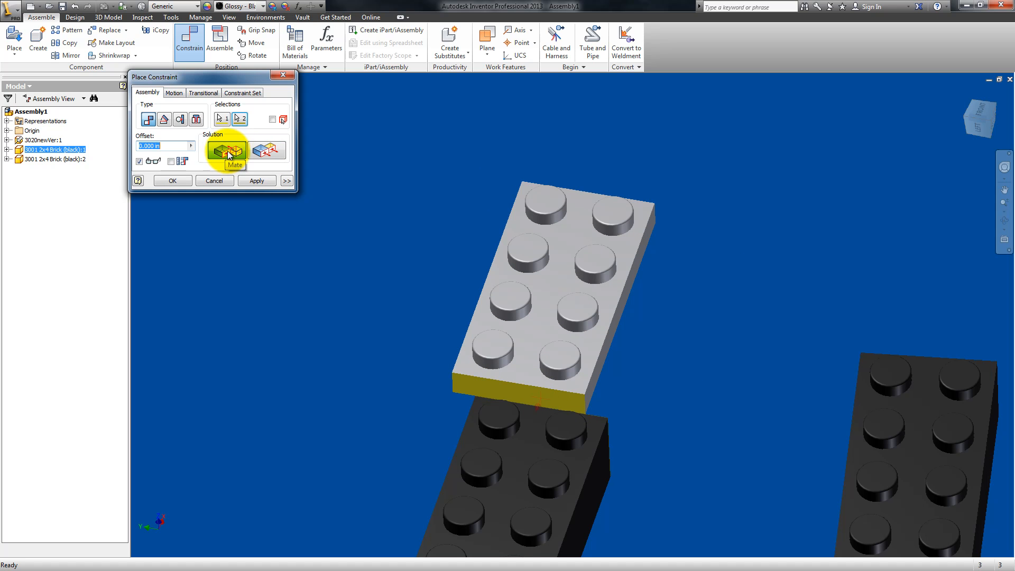
pyautogui.click(267, 152)
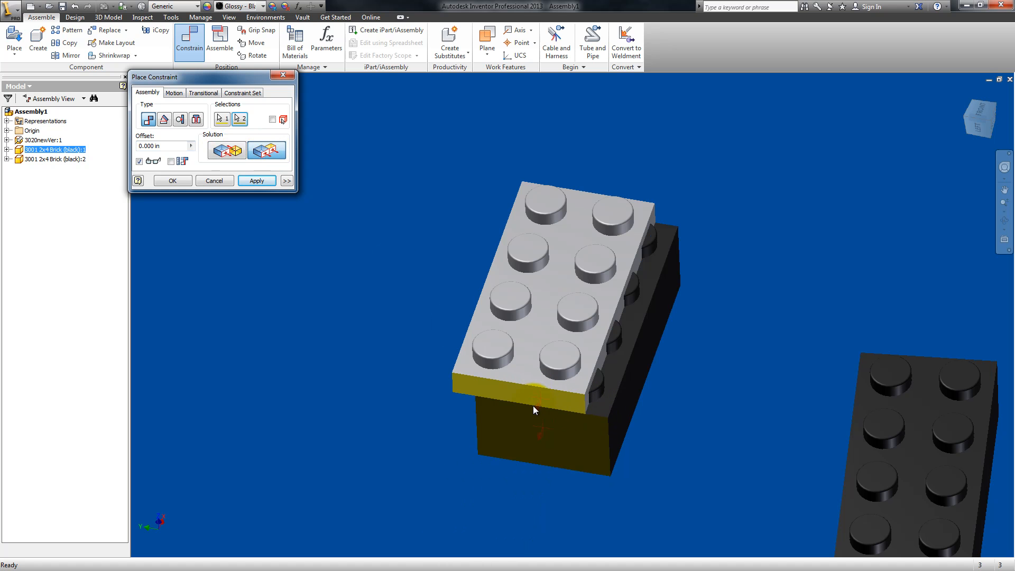
pyautogui.click(257, 180)
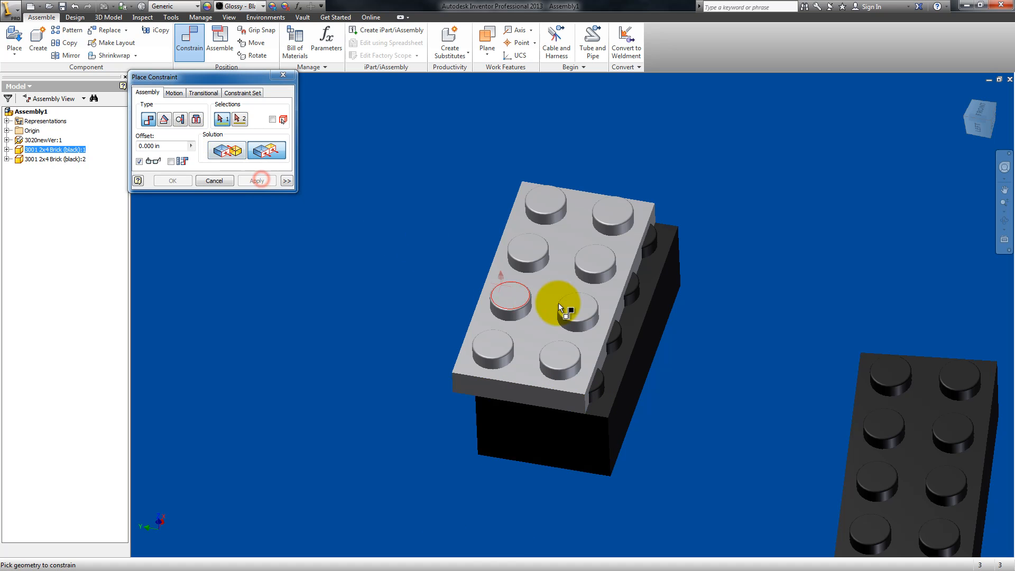
# Step: Make the gray plate's long side face flush with the first black brick's matching long side face at a 0.000 in offset
pyautogui.click(620, 310)
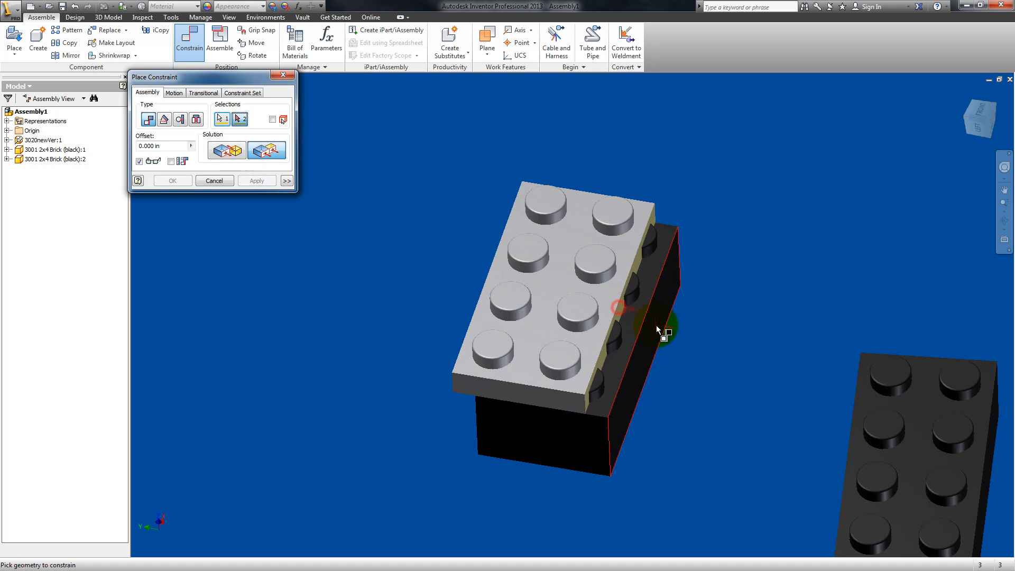
pyautogui.click(654, 329)
pyautogui.click(264, 180)
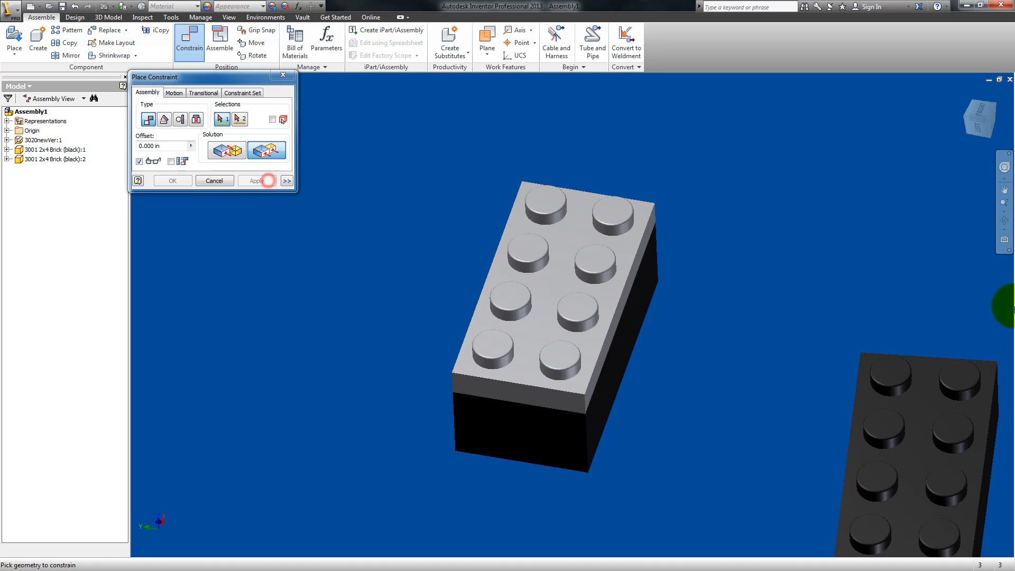
# Step: Test the first black brick's constraints by trying to move it away from the gray plate
pyautogui.click(999, 220)
pyautogui.moveTo(593, 335); pyautogui.dragTo(686, 343)
pyautogui.press('Escape')
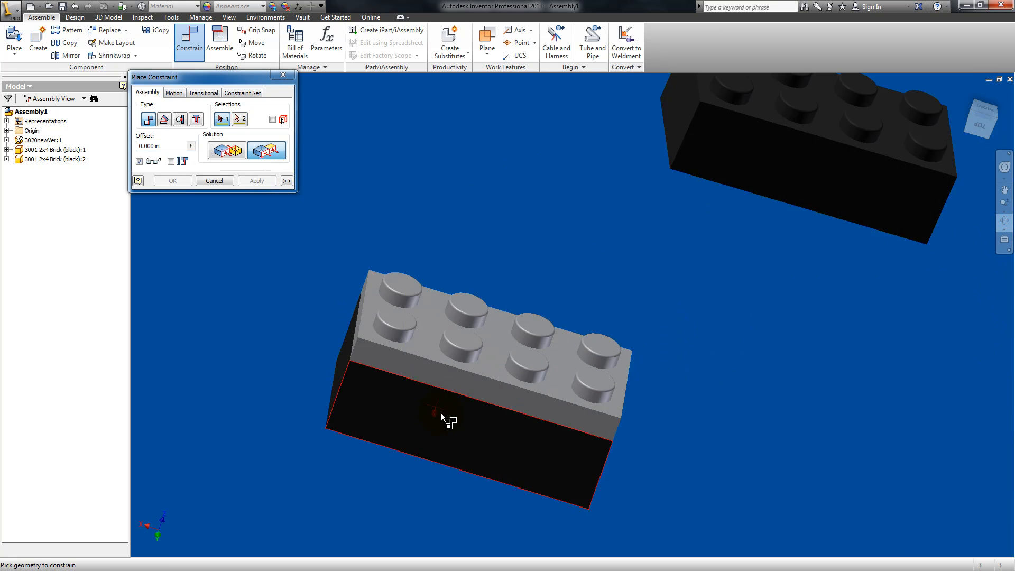
pyautogui.click(441, 413)
pyautogui.press('Escape')
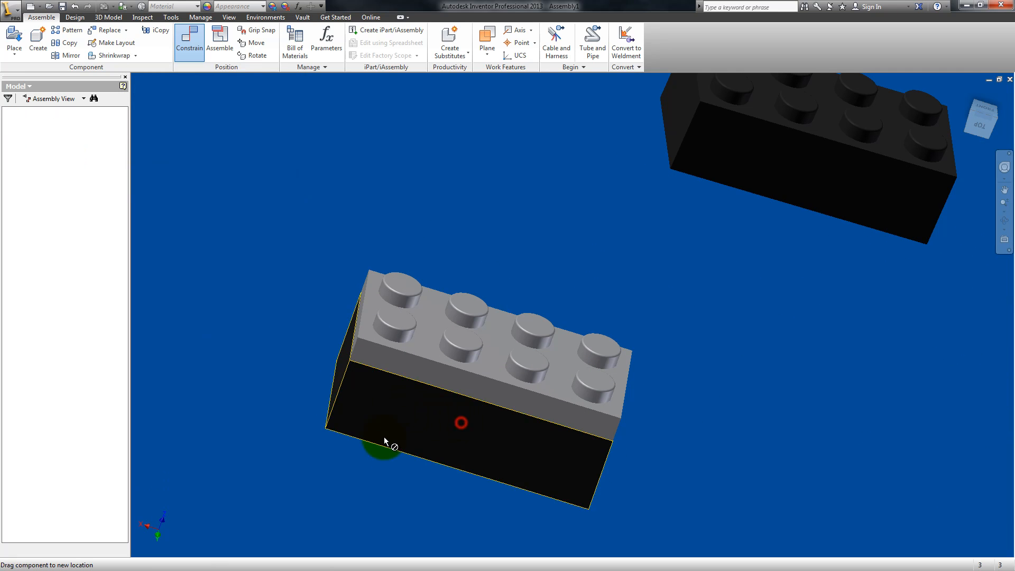
pyautogui.click(454, 420)
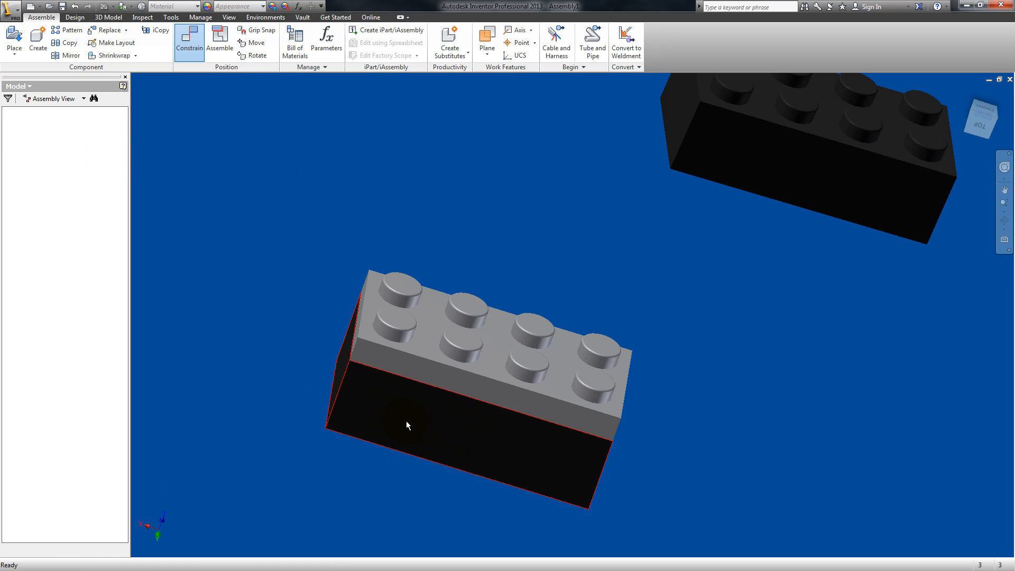
# Step: Mate the underside rim of the second black brick to the studded top face of the gray plate
pyautogui.click(1005, 222)
pyautogui.moveTo(527, 363); pyautogui.dragTo(464, 372)
pyautogui.moveTo(736, 199); pyautogui.dragTo(746, 262)
pyautogui.moveTo(593, 364)
pyautogui.mouseDown()
pyautogui.moveTo(577, 354)
pyautogui.moveTo(585, 365)
pyautogui.mouseUp()
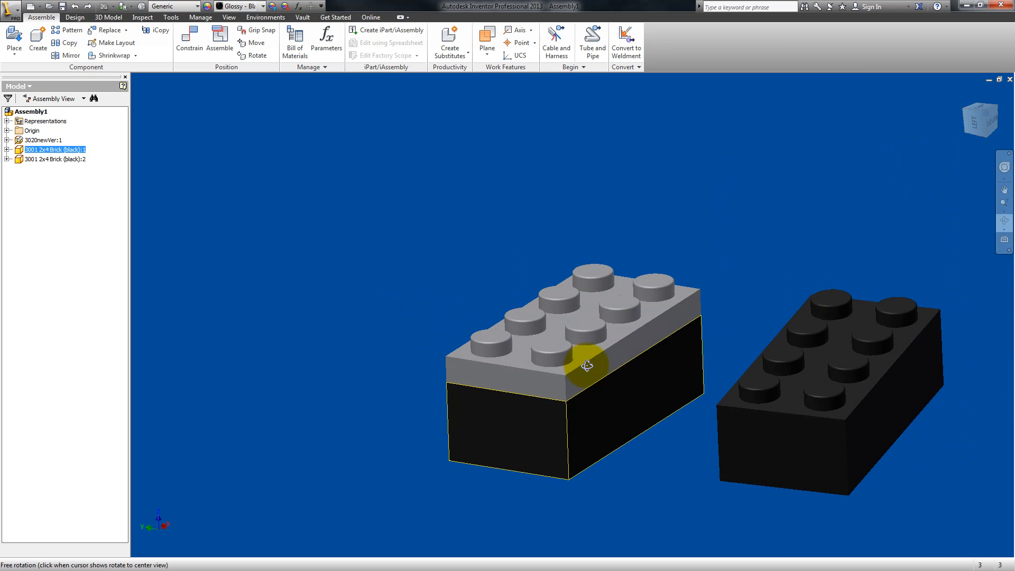
pyautogui.press('Escape')
pyautogui.click(188, 33)
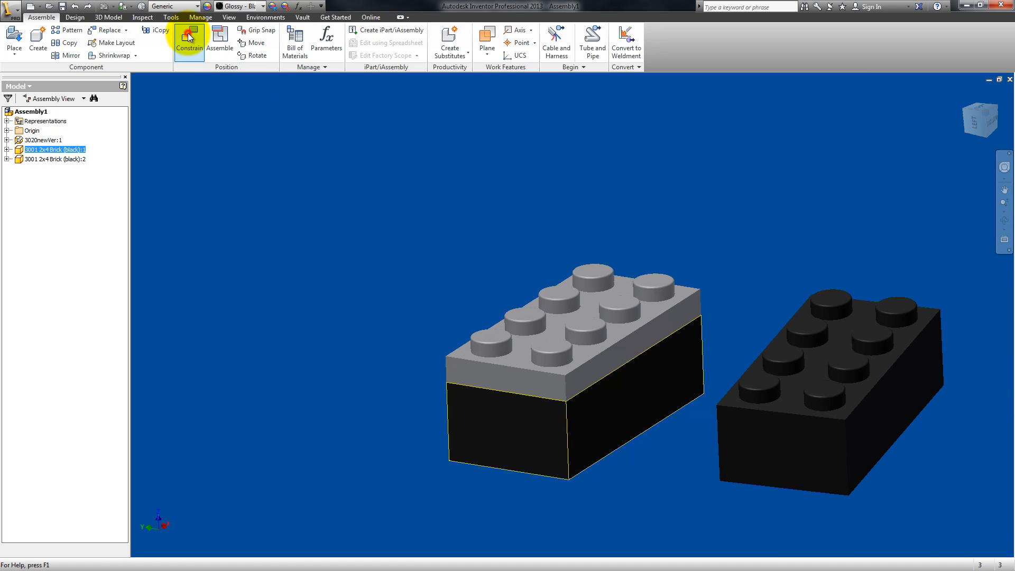
pyautogui.click(1006, 221)
pyautogui.moveTo(696, 369); pyautogui.dragTo(607, 453)
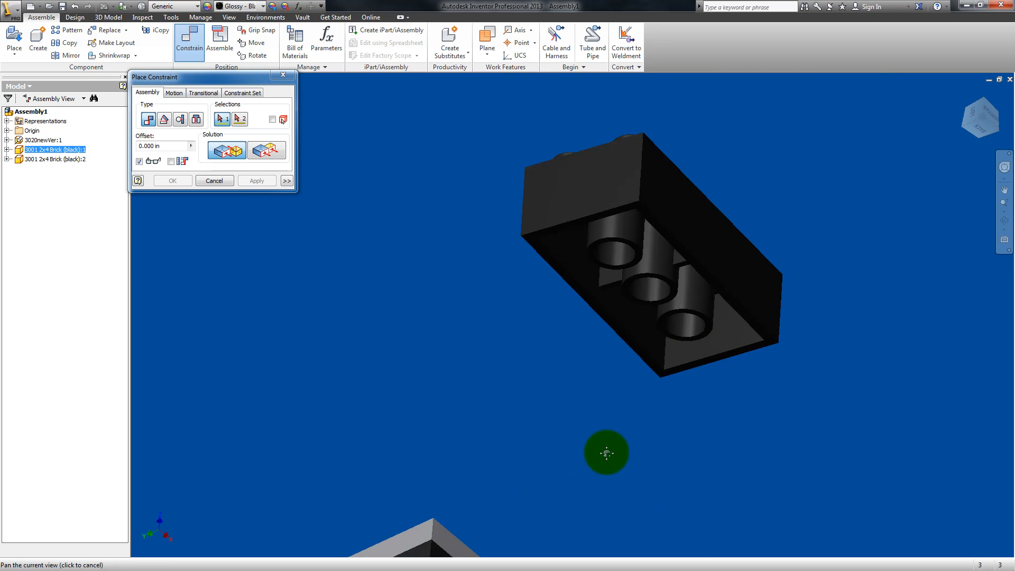
pyautogui.press('Escape')
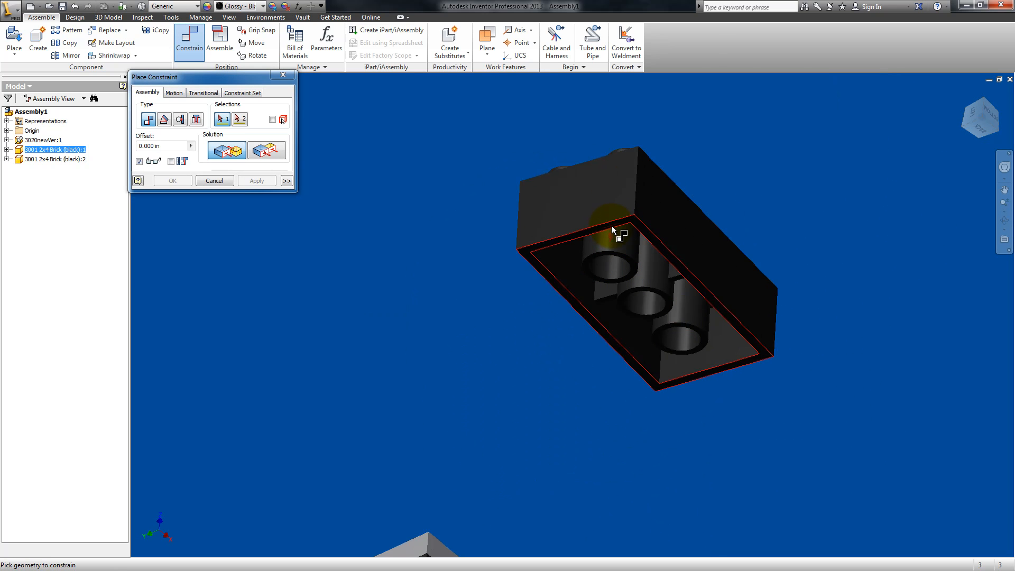
pyautogui.click(612, 229)
pyautogui.click(1004, 221)
pyautogui.moveTo(528, 351); pyautogui.dragTo(483, 430)
pyautogui.press('Escape')
pyautogui.click(438, 451)
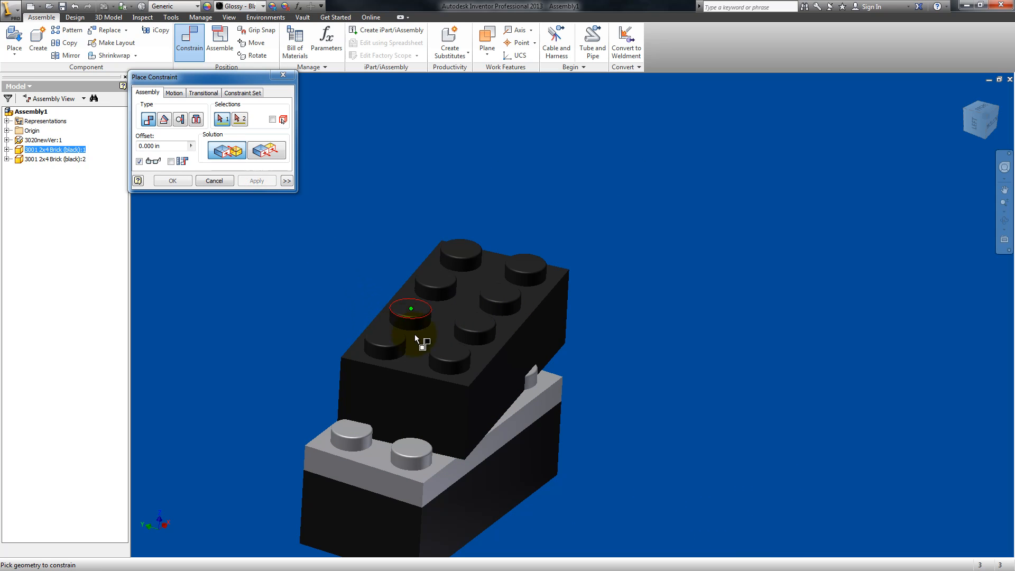
# Step: Mate the axis of the second black brick's near corner stud to the gray plate's near corner stud with a 0.000 in offset
pyautogui.click(450, 372)
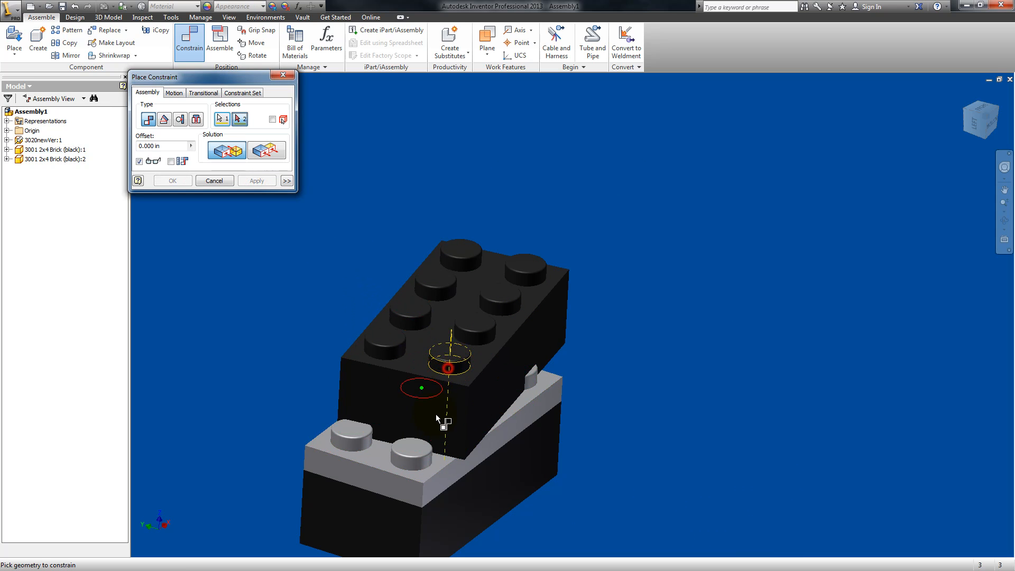
pyautogui.click(417, 464)
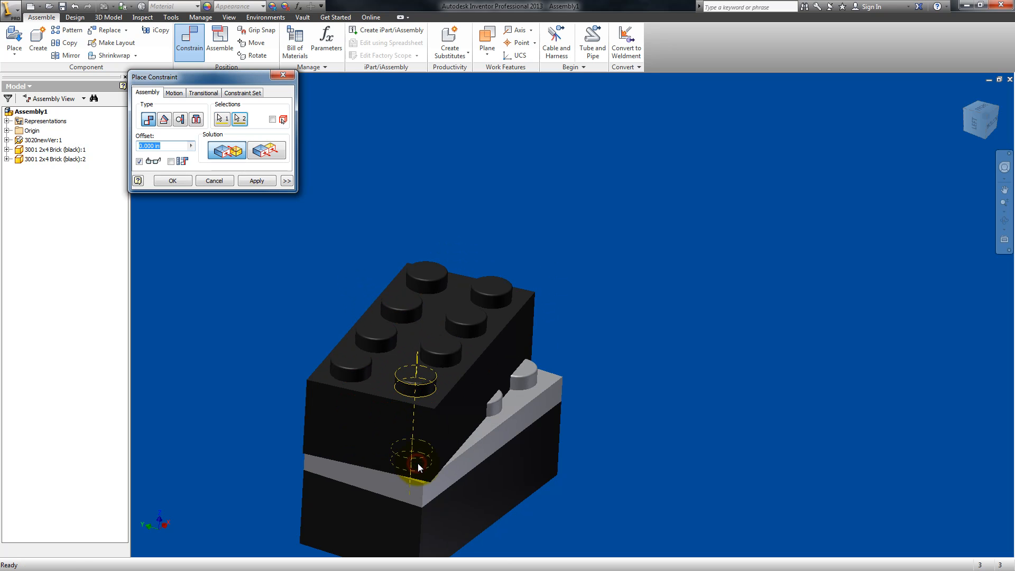
pyautogui.click(249, 179)
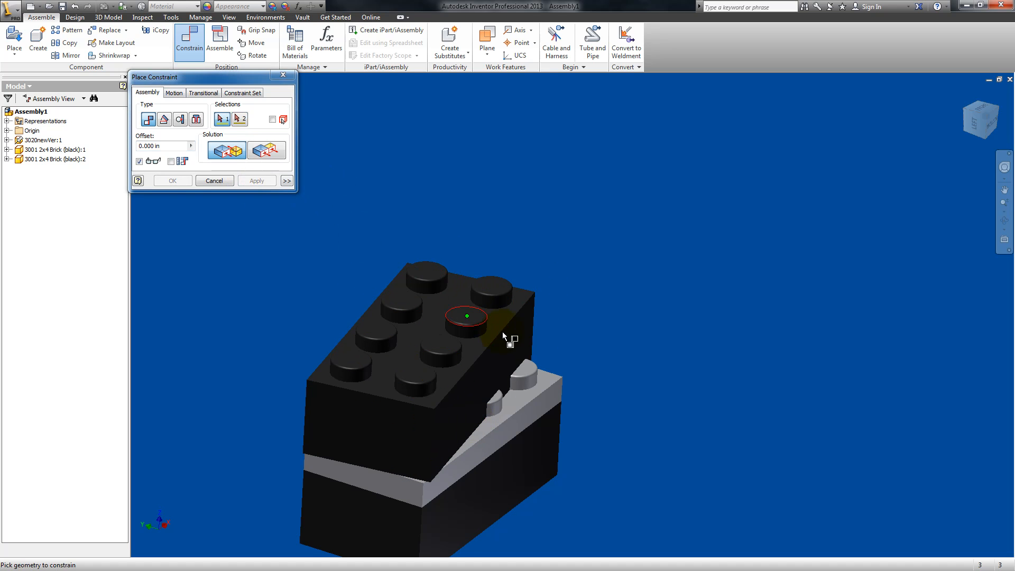
# Step: Swing the second black brick about its mated stud and mate its far corner stud axis to the gray plate's far corner stud
pyautogui.press('Escape')
pyautogui.moveTo(524, 323); pyautogui.dragTo(439, 300)
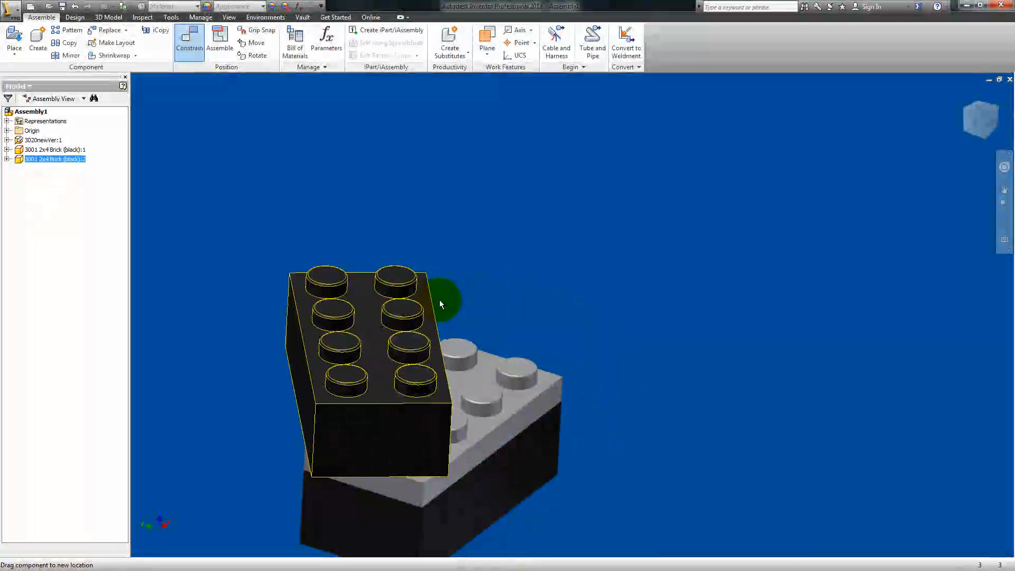
pyautogui.click(192, 39)
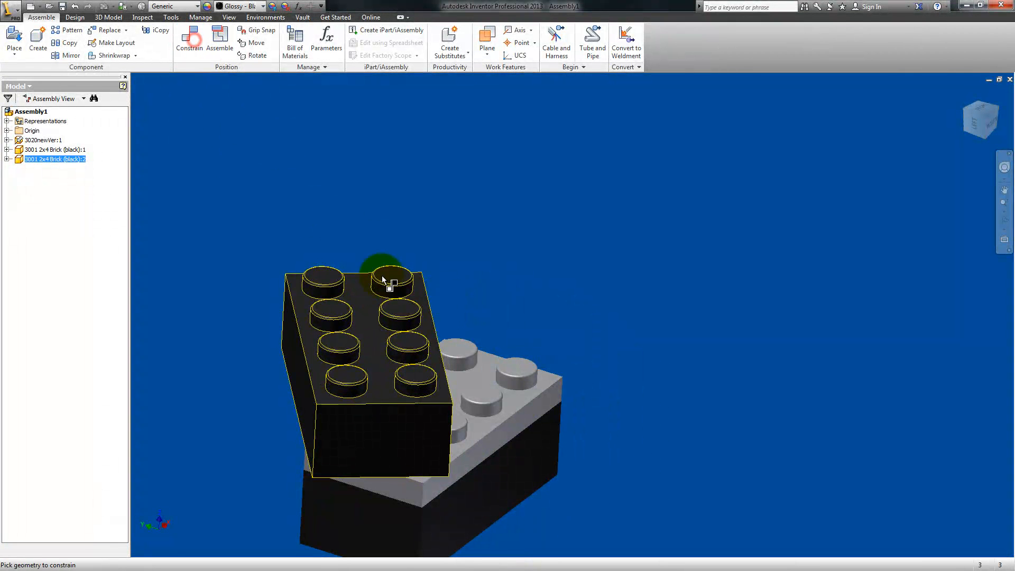
pyautogui.click(395, 293)
pyautogui.click(515, 380)
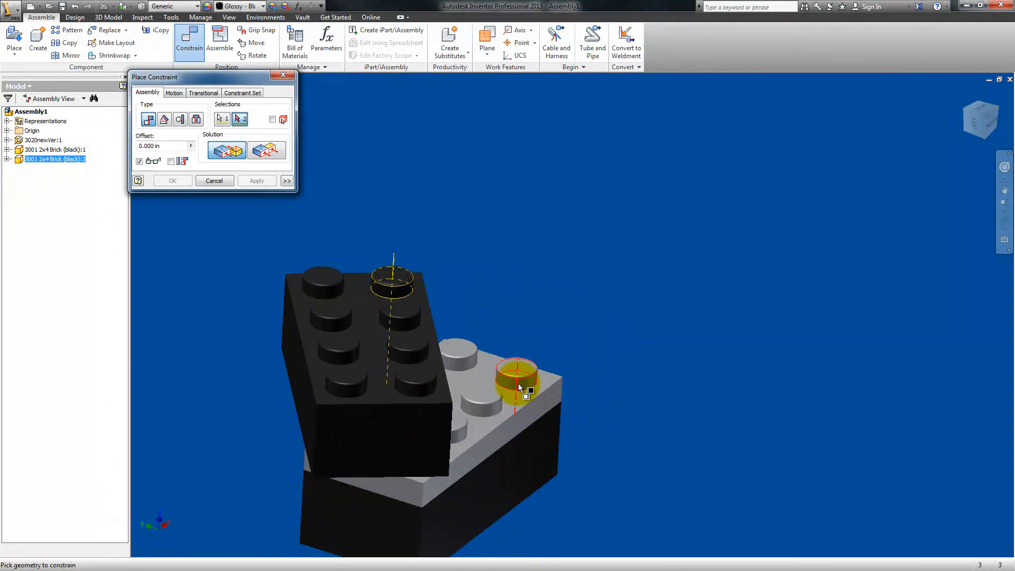
pyautogui.click(256, 180)
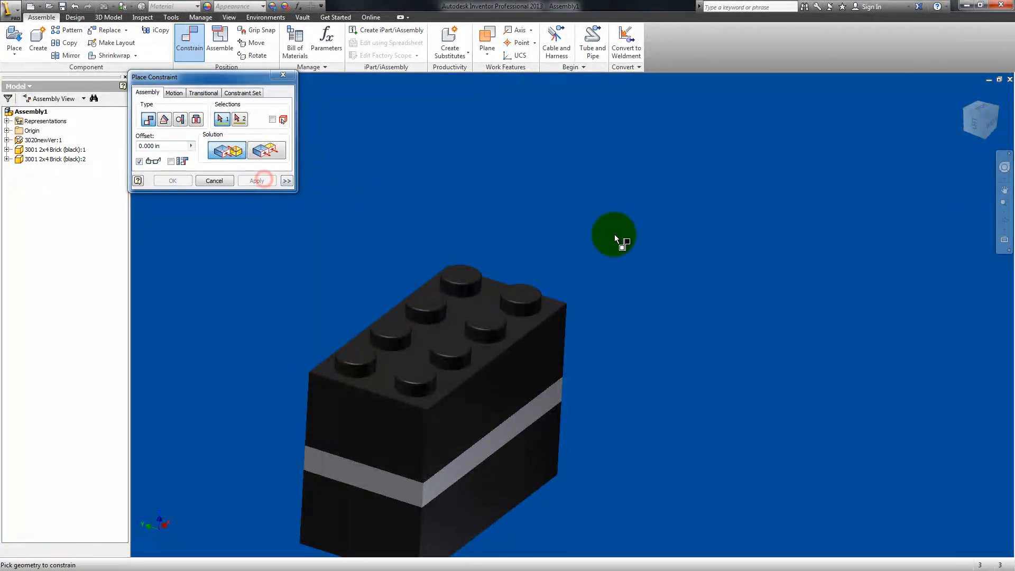
pyautogui.click(229, 181)
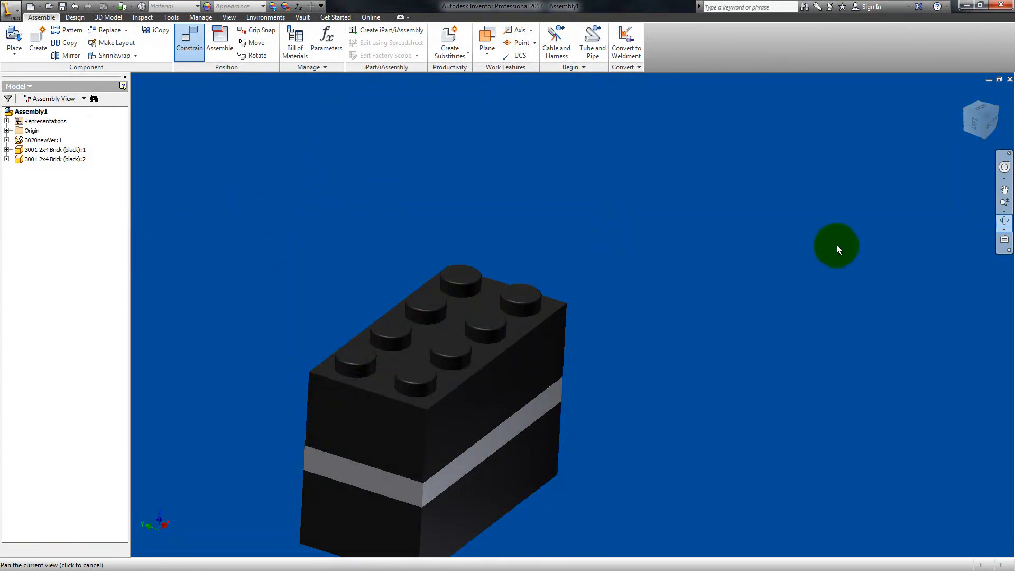
# Step: Examine the stack of two black bricks and the gray plate from several angles to check its alignment
pyautogui.moveTo(515, 364); pyautogui.dragTo(490, 370)
pyautogui.moveTo(490, 370); pyautogui.dragTo(647, 232, button='middle')
pyautogui.click(647, 232)
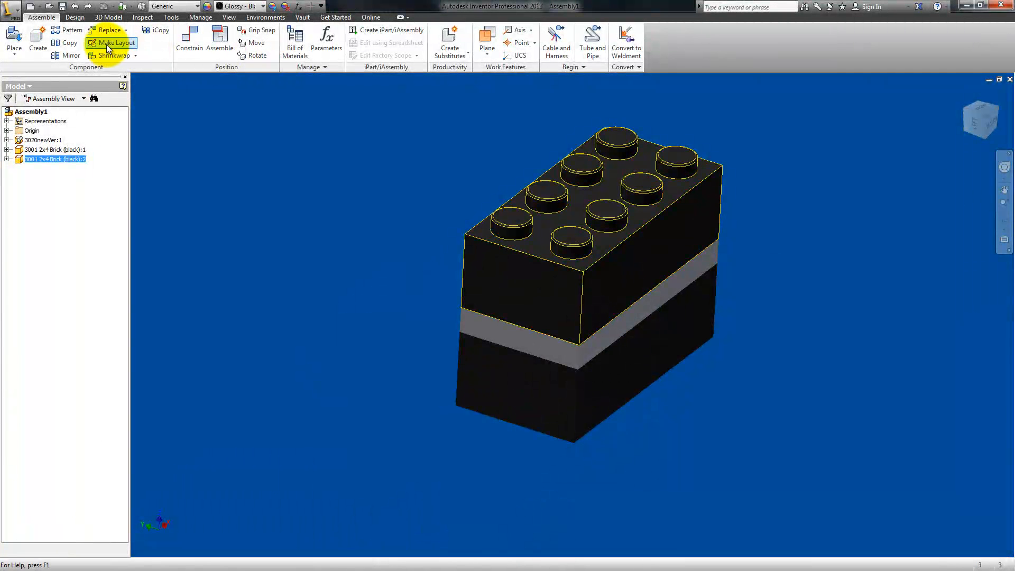
pyautogui.click(990, 223)
pyautogui.moveTo(607, 301); pyautogui.dragTo(661, 297)
pyautogui.moveTo(522, 311); pyautogui.dragTo(494, 319)
pyautogui.moveTo(561, 292); pyautogui.dragTo(442, 334, button='middle')
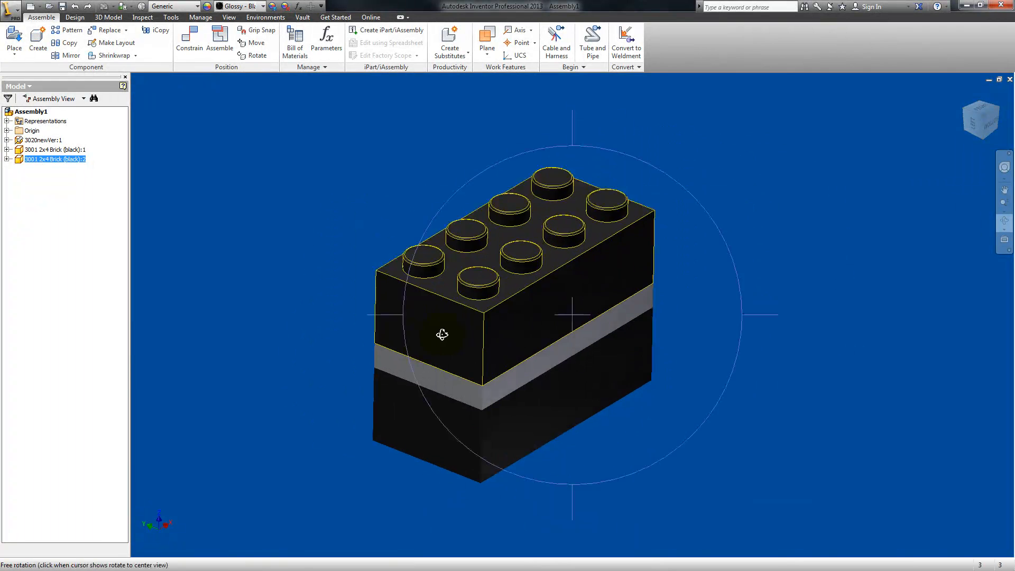
# Step: List both black bricks' constraints, delete Mate:4 from the second brick and swing that brick out of line with the plate
pyautogui.click(7, 159)
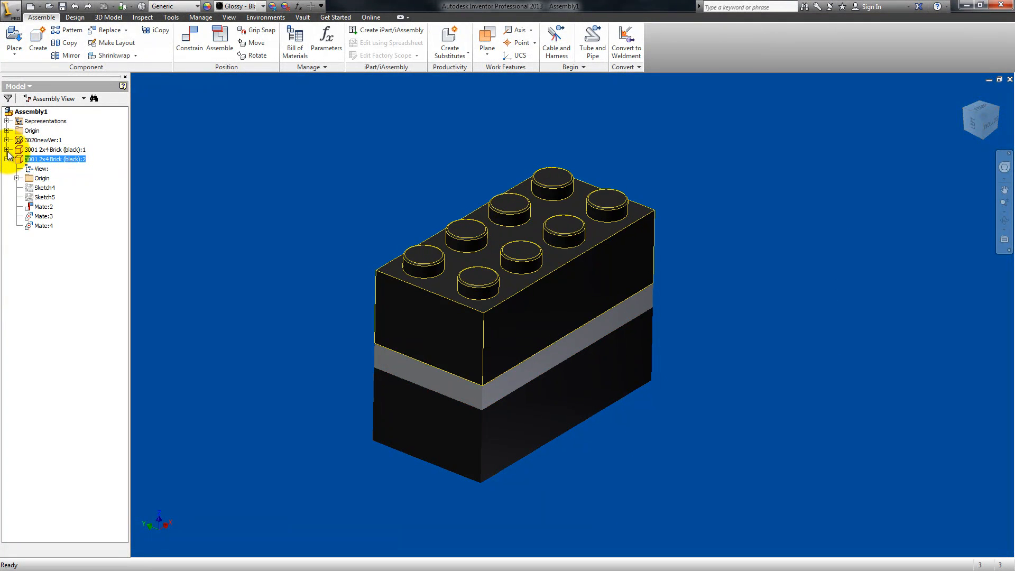
pyautogui.click(7, 149)
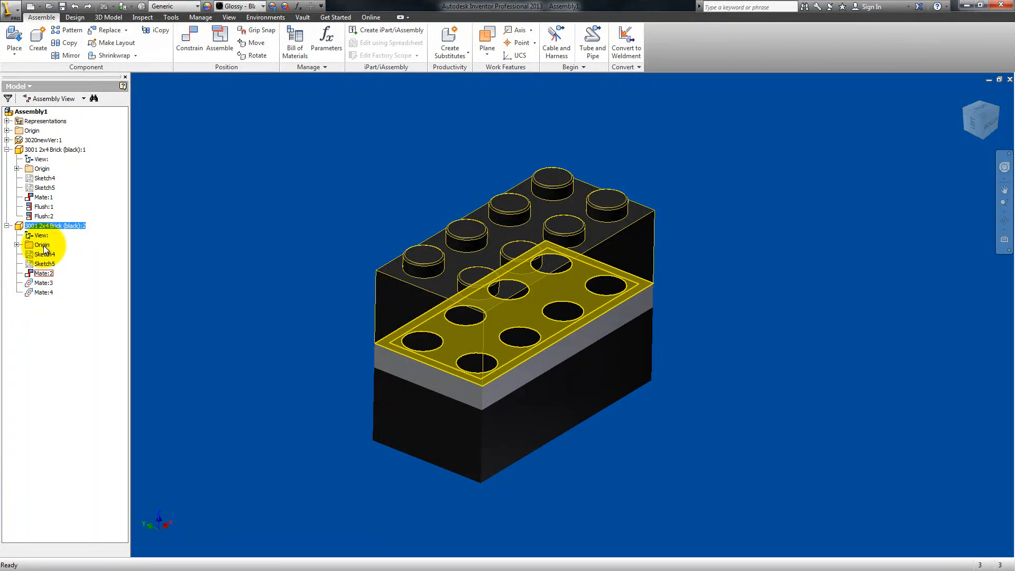
pyautogui.click(43, 292)
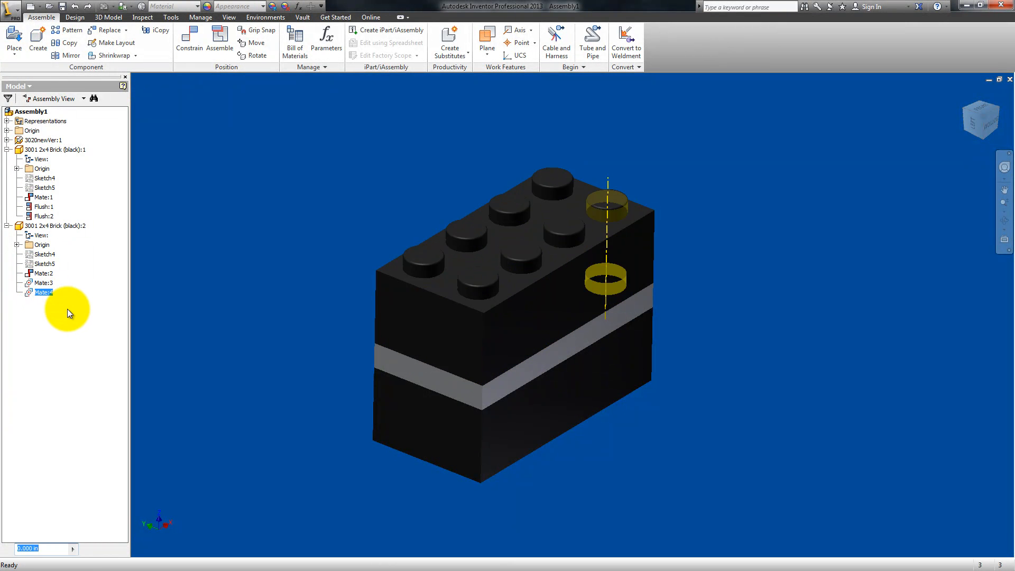
pyautogui.rightClick(30, 292)
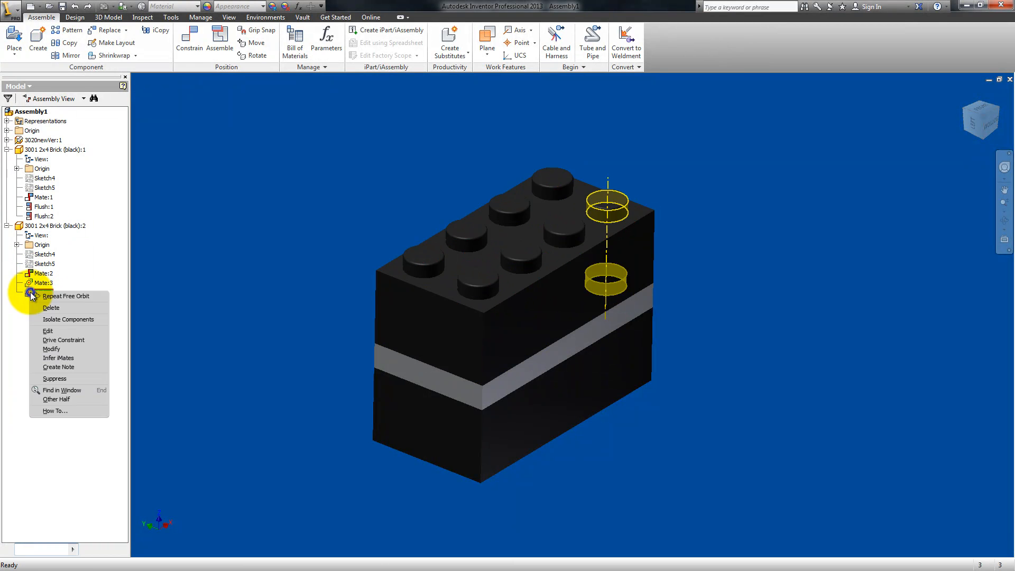
pyautogui.click(60, 307)
pyautogui.moveTo(564, 319); pyautogui.dragTo(598, 217)
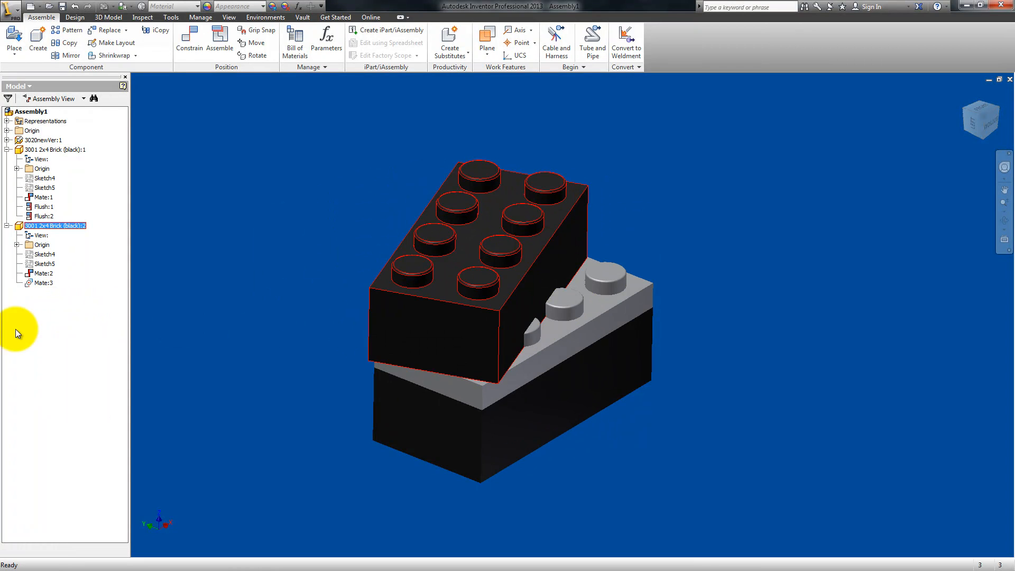
# Step: Delete Mate:2 and Mate:3 from the second black brick and Mate:1, Flush:1 and Flush:2 from the first black brick
pyautogui.click(45, 273)
pyautogui.press('BackSpace')
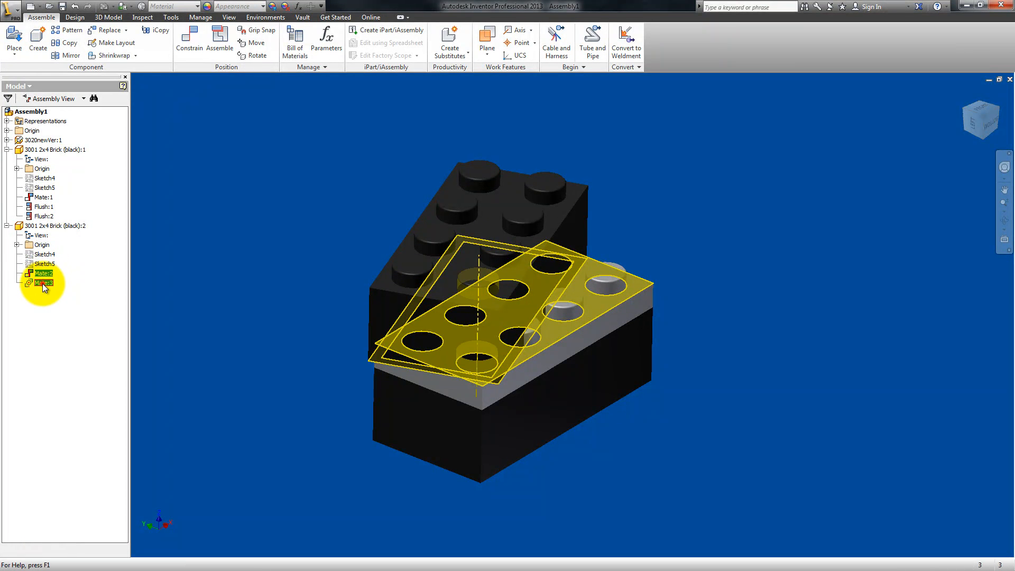
pyautogui.press('Delete')
pyautogui.click(43, 196)
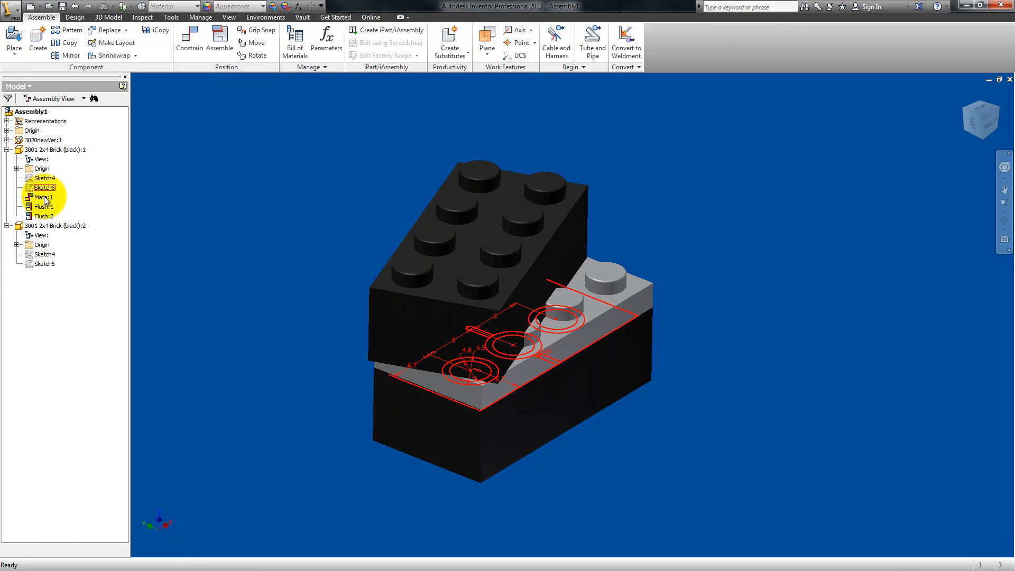
pyautogui.keyDown('shift'); pyautogui.click(44, 216); pyautogui.keyUp('shift')
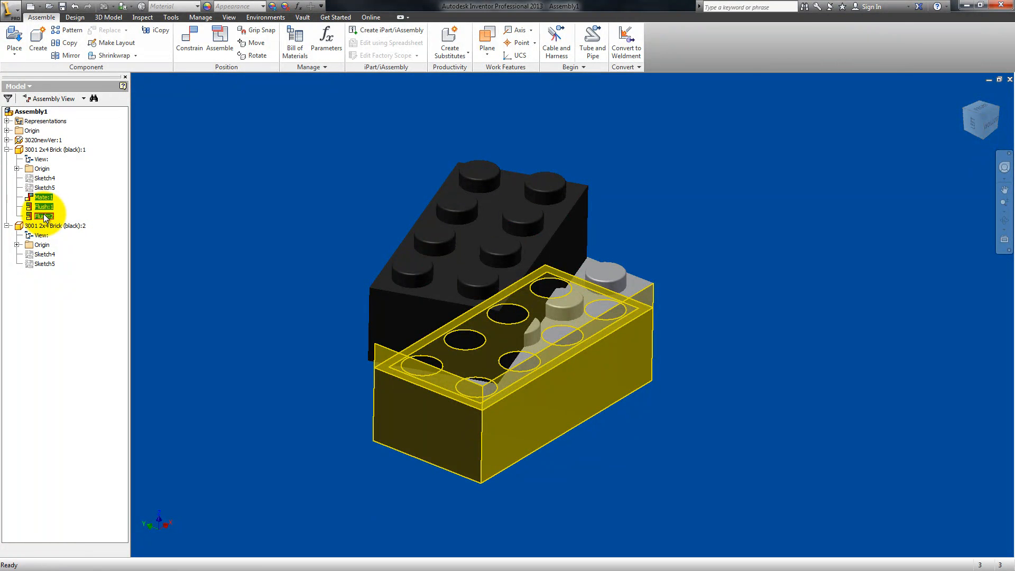
pyautogui.press('Delete')
# Step: Pull the two black bricks apart to opposite sides of the gray plate
pyautogui.moveTo(514, 272); pyautogui.dragTo(321, 198)
pyautogui.moveTo(582, 389); pyautogui.dragTo(904, 418)
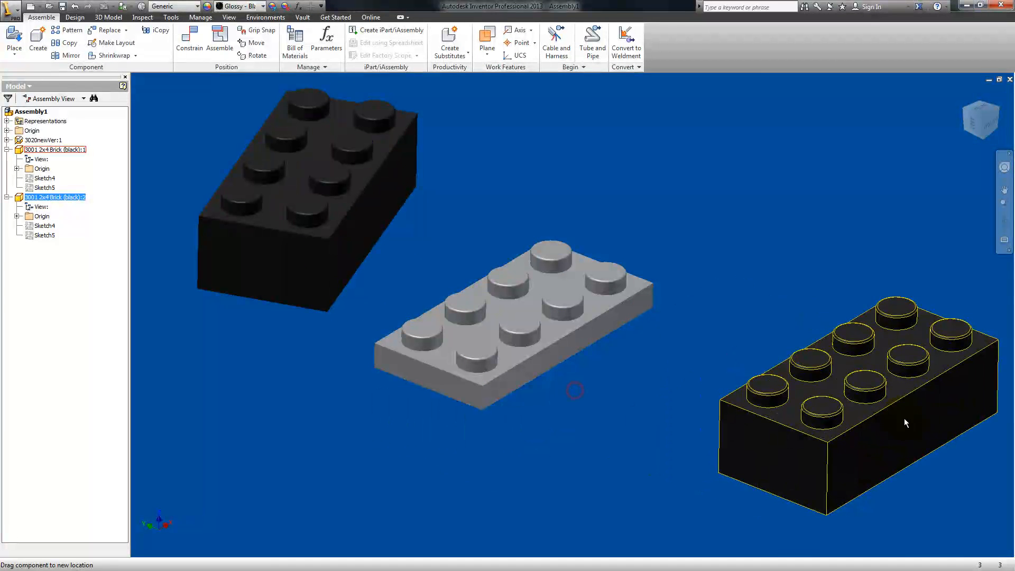
pyautogui.moveTo(630, 421); pyautogui.dragTo(618, 382, button='middle')
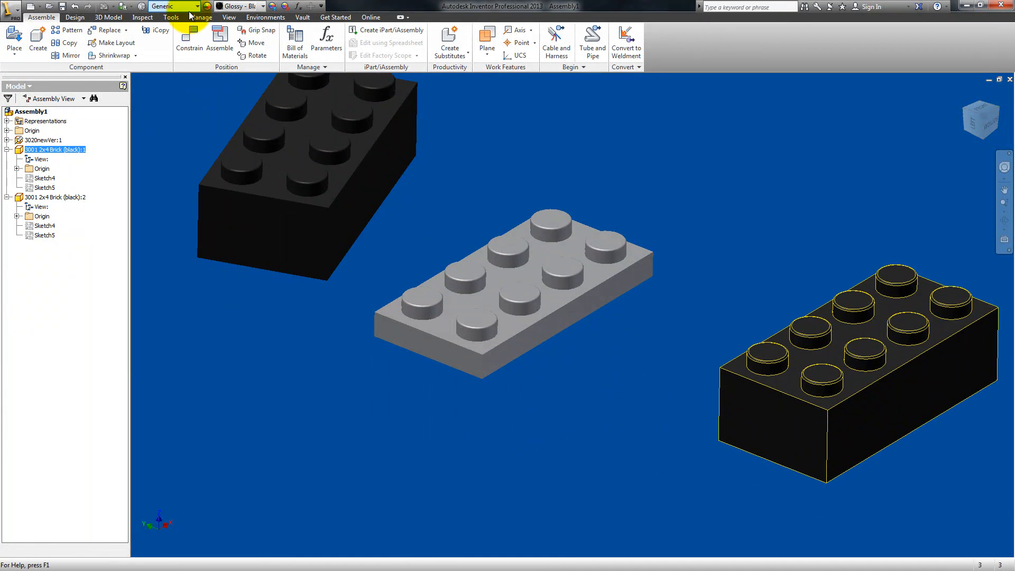
# Step: Set up an angle constraint of 10 deg between the gray plate's long side face and the first black brick's end face
pyautogui.click(189, 39)
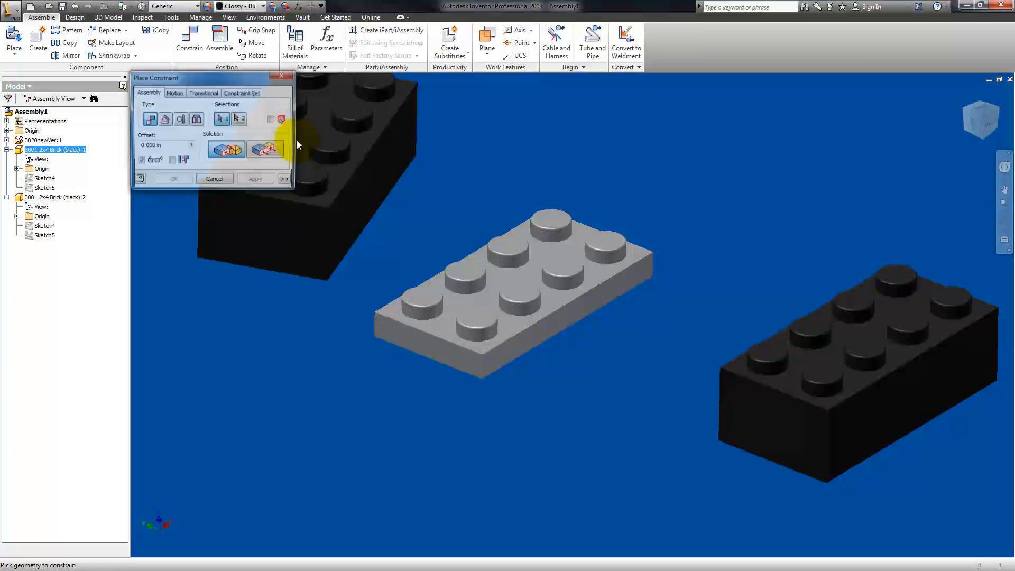
pyautogui.click(163, 119)
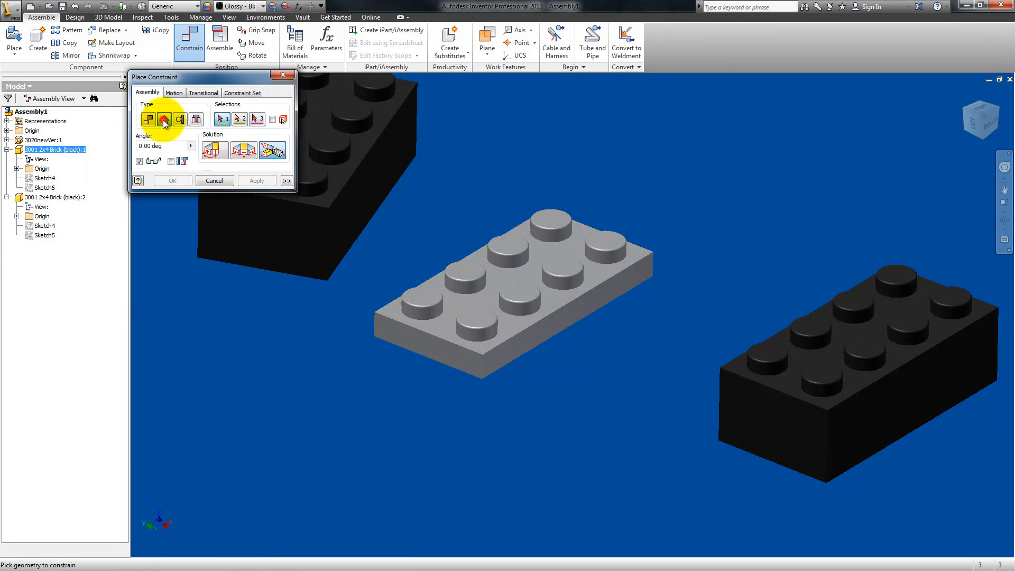
pyautogui.click(509, 345)
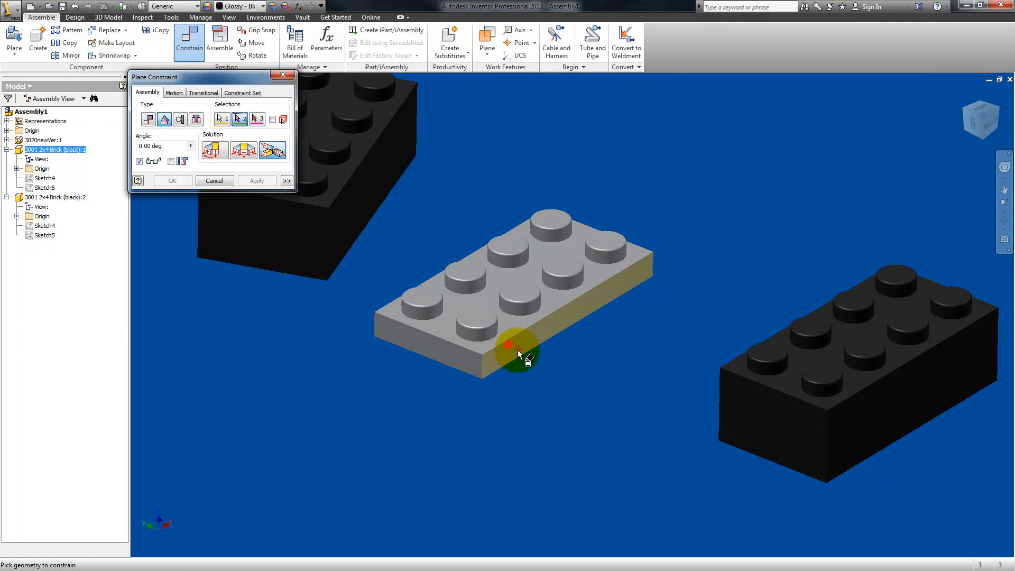
pyautogui.click(760, 411)
pyautogui.moveTo(170, 146); pyautogui.dragTo(139, 146)
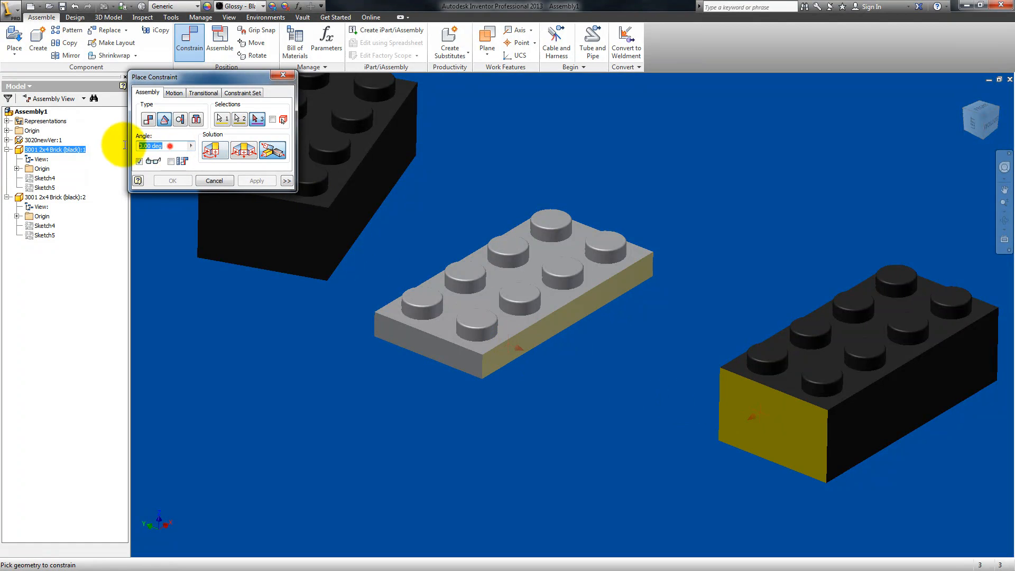
pyautogui.write('10')
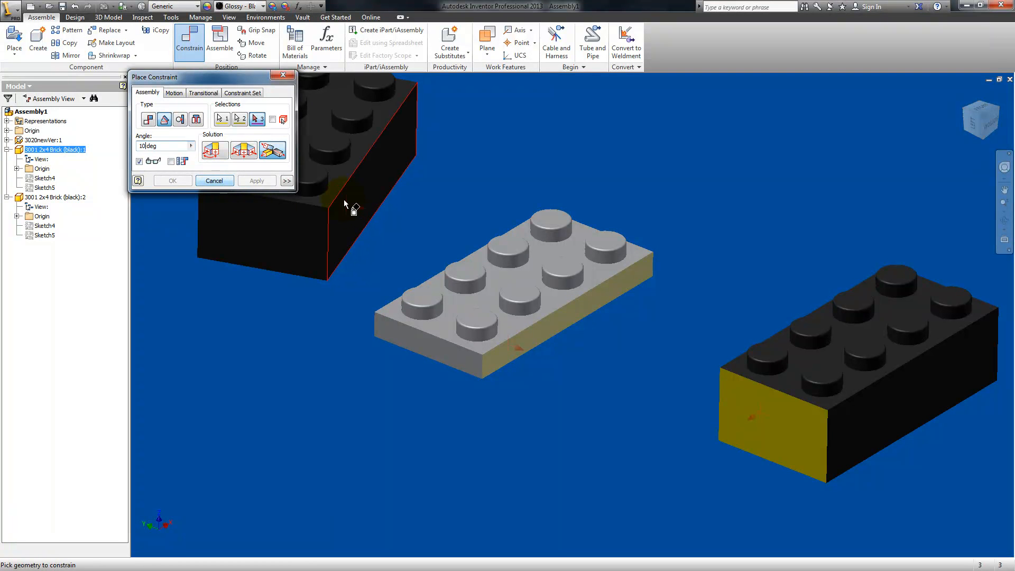
# Step: Reselect the plate's side face and the brick's end face, and create the angle constraint with the directed angle solution at 20 deg
pyautogui.click(221, 119)
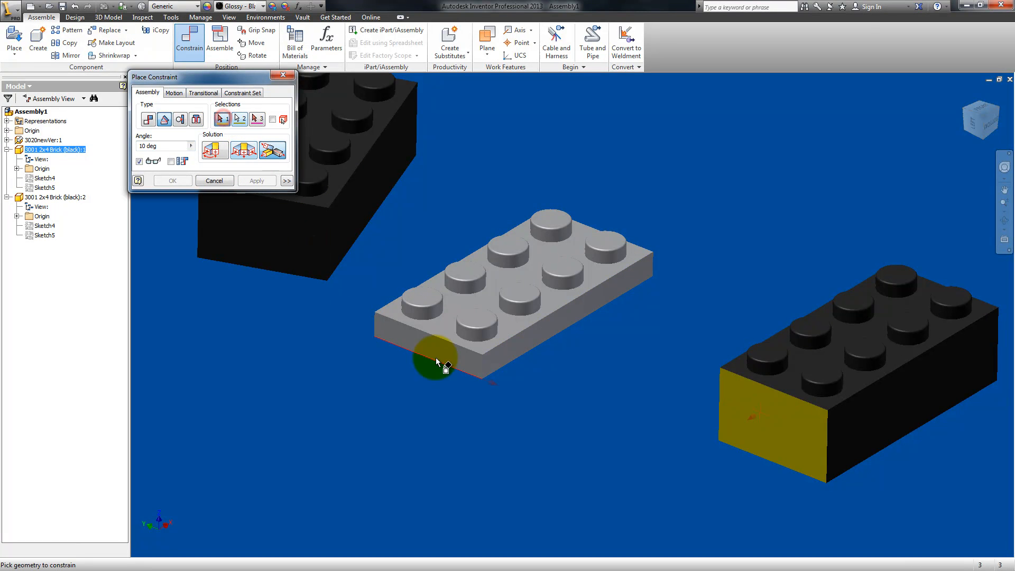
pyautogui.click(493, 332)
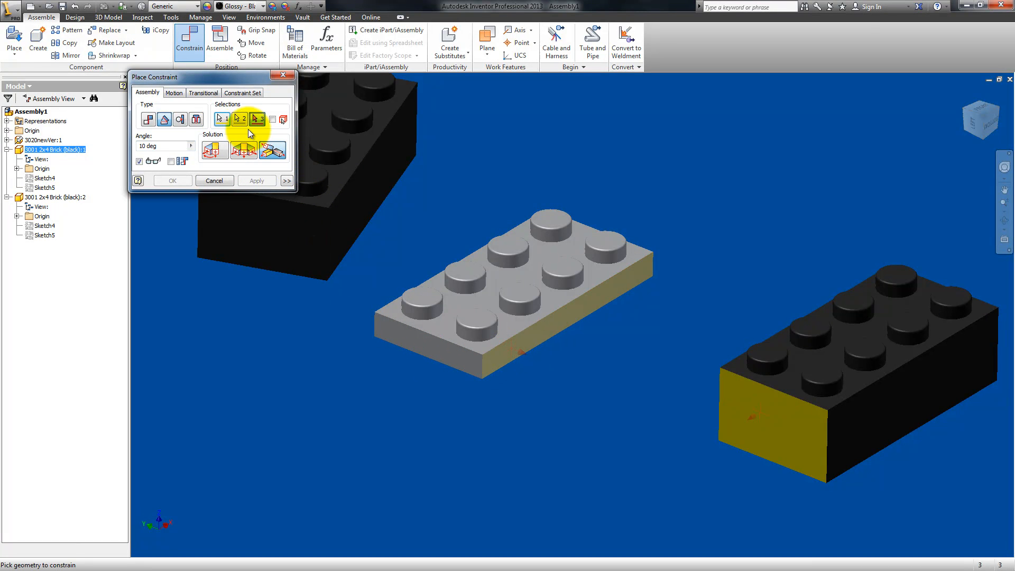
pyautogui.click(215, 151)
pyautogui.click(239, 118)
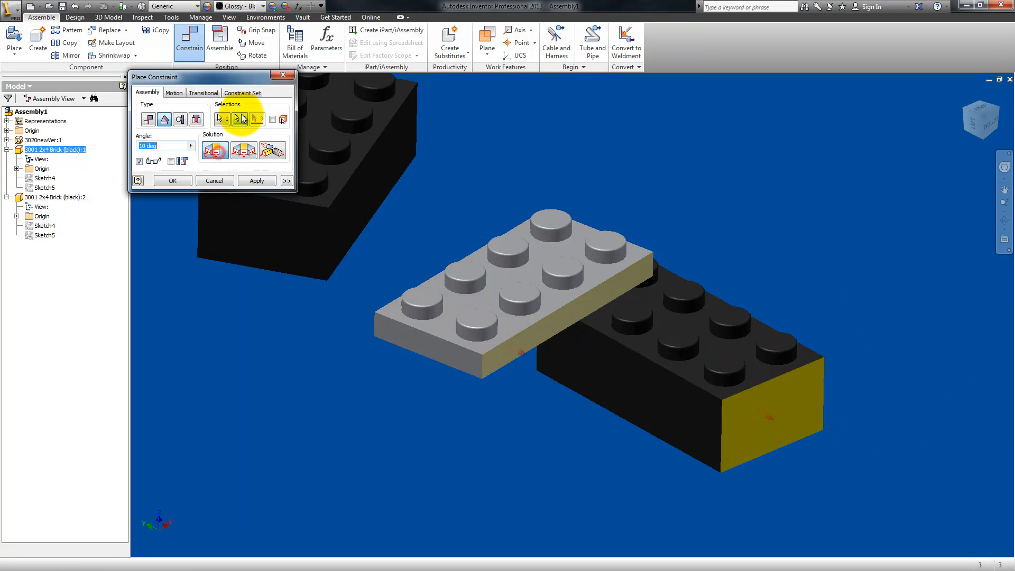
pyautogui.click(740, 416)
pyautogui.click(144, 146)
pyautogui.press('BackSpace')
pyautogui.write('2')
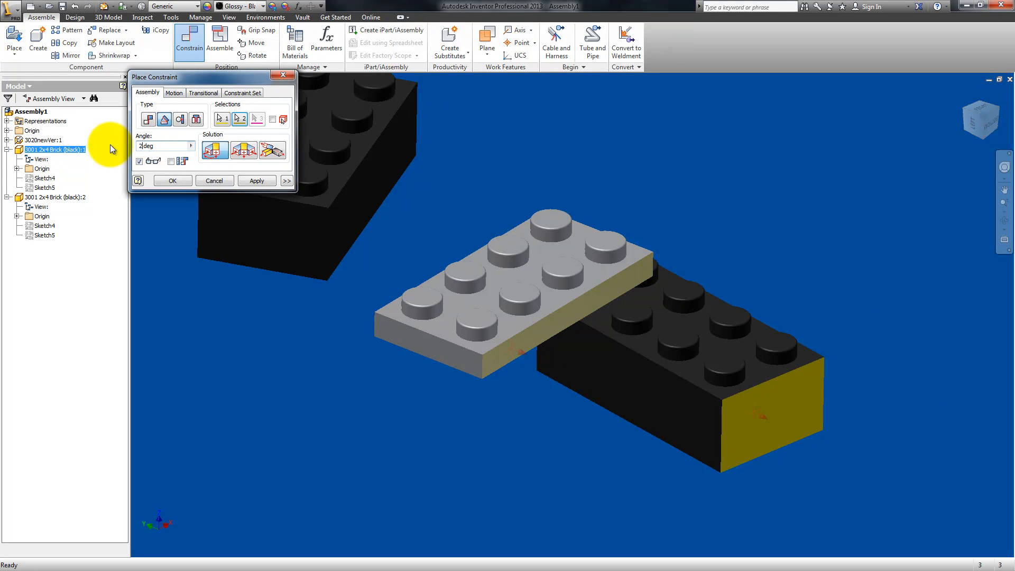
pyautogui.click(180, 181)
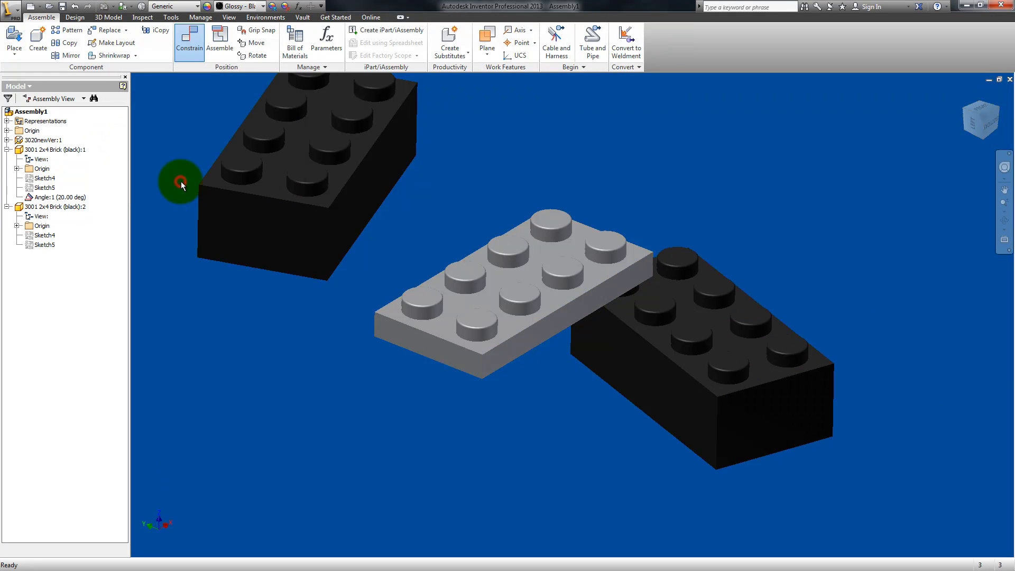
# Step: Move the angled brick around beside the plate and set its angle constraint to 30 deg
pyautogui.moveTo(683, 407); pyautogui.dragTo(798, 389)
pyautogui.moveTo(716, 426); pyautogui.dragTo(738, 407)
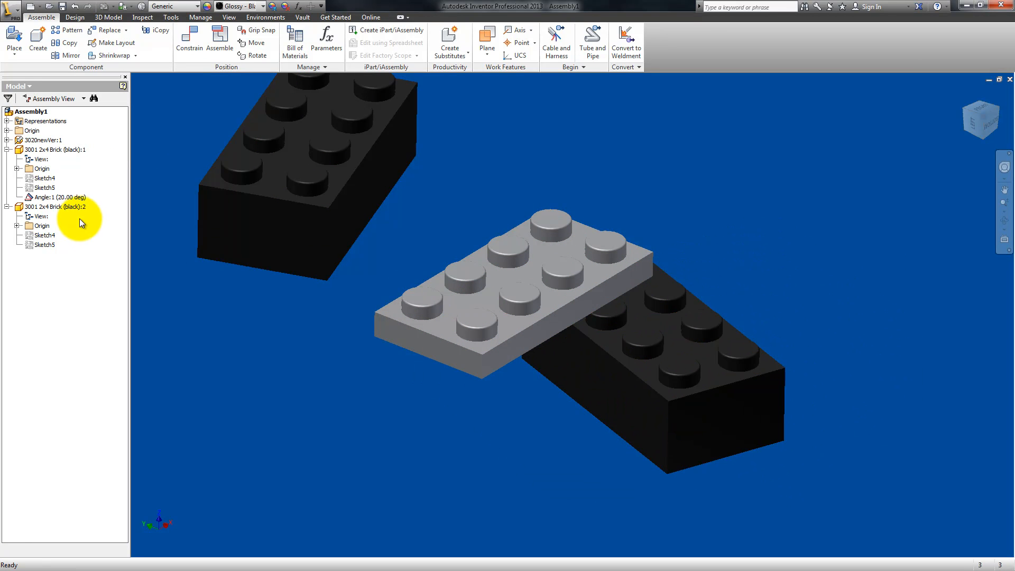
pyautogui.click(59, 198)
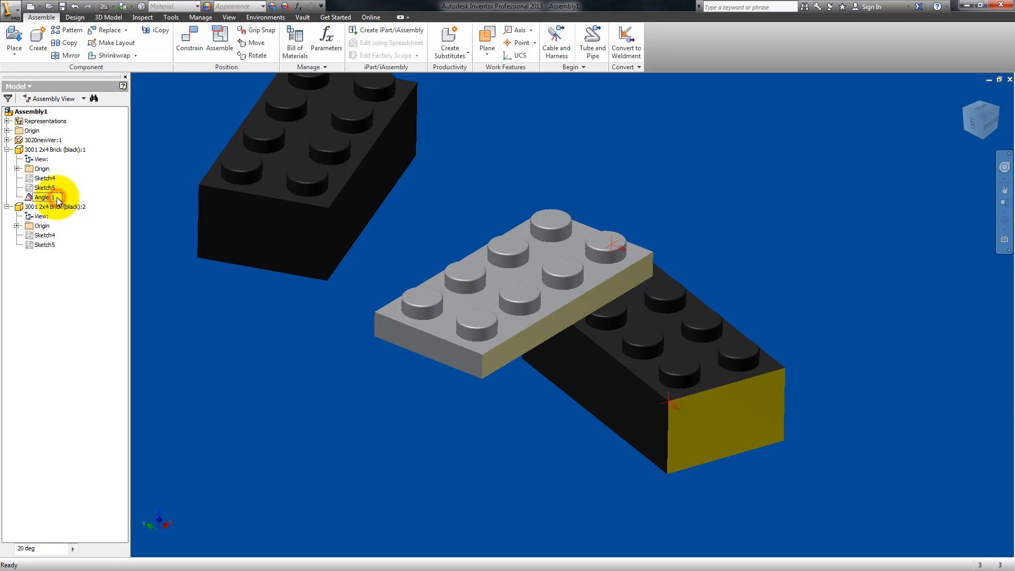
pyautogui.doubleClick(28, 199)
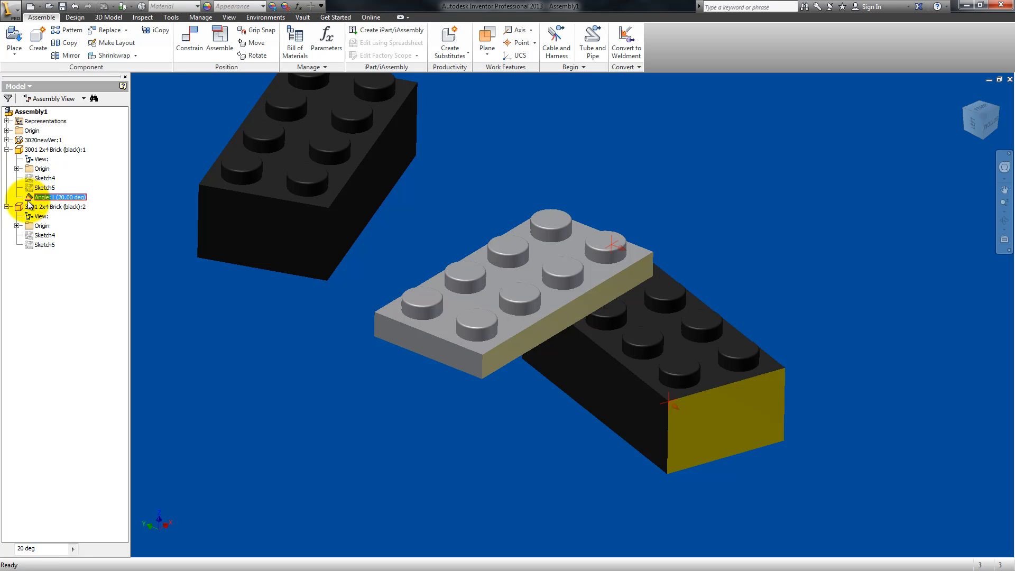
pyautogui.moveTo(58, 223); pyautogui.dragTo(259, 268)
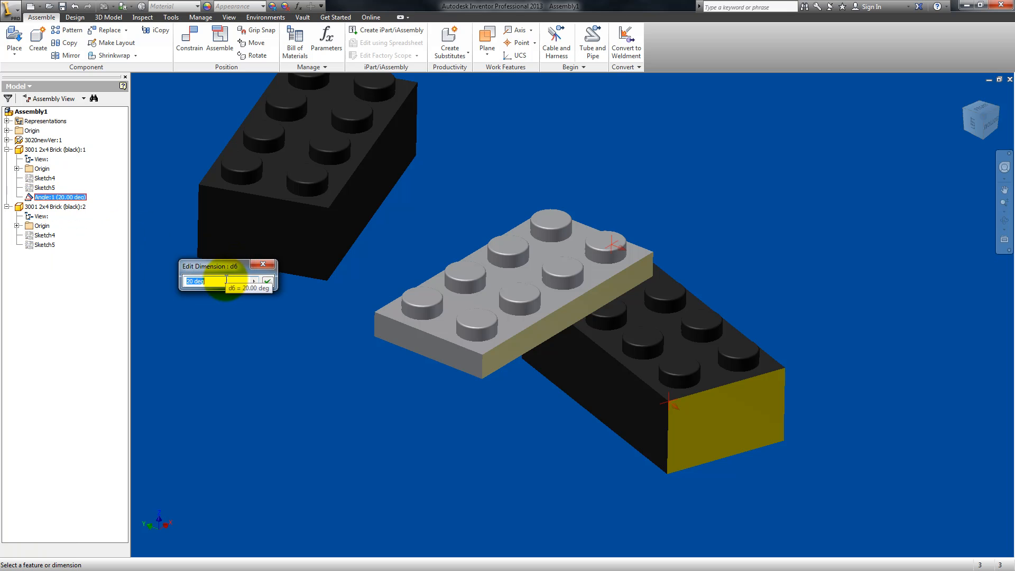
pyautogui.write('30')
pyautogui.press('Return')
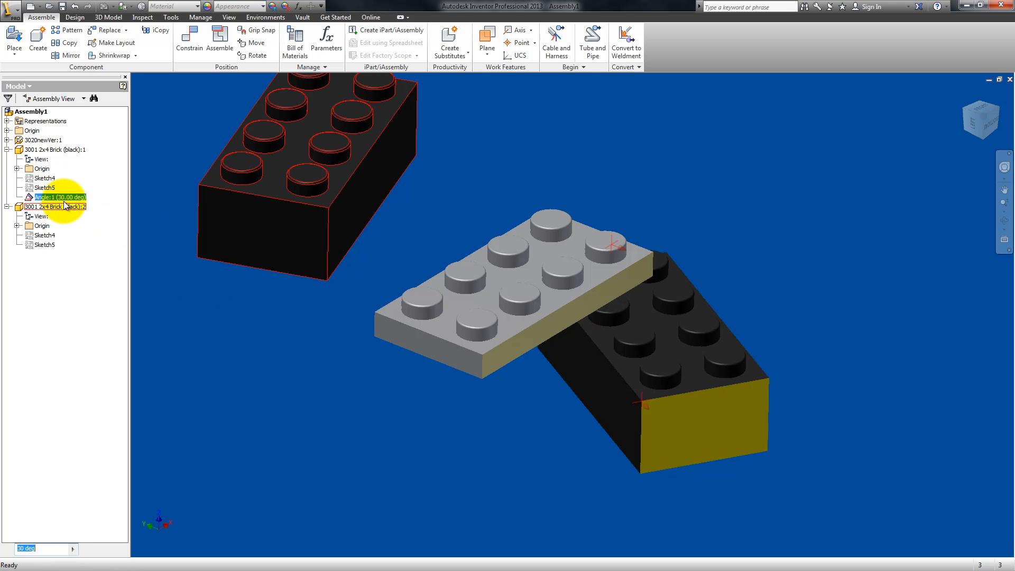
# Step: Set the first black brick's angle constraint to 45 deg
pyautogui.doubleClick(30, 198)
pyautogui.moveTo(41, 226); pyautogui.dragTo(291, 312)
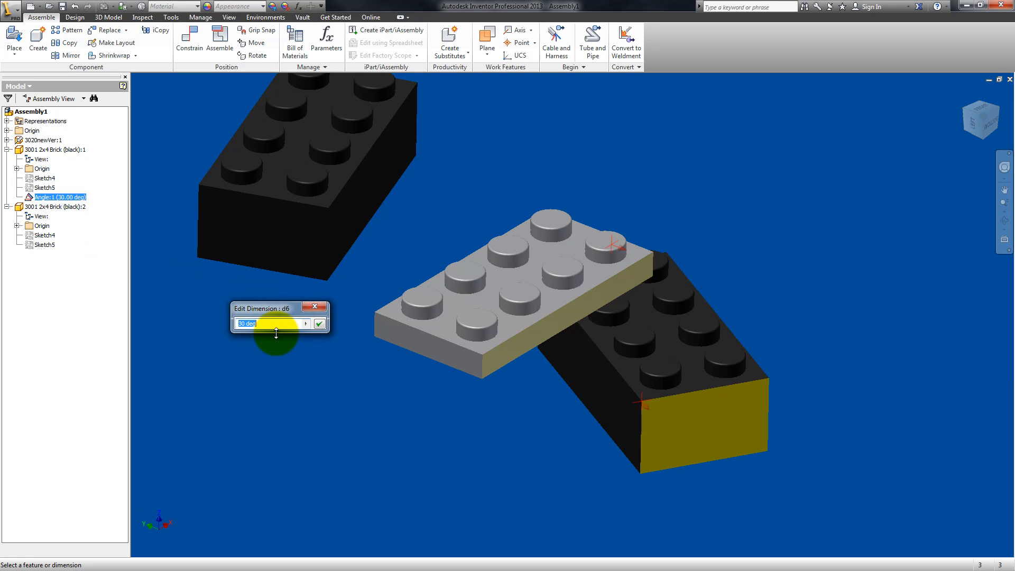
pyautogui.press('Return')
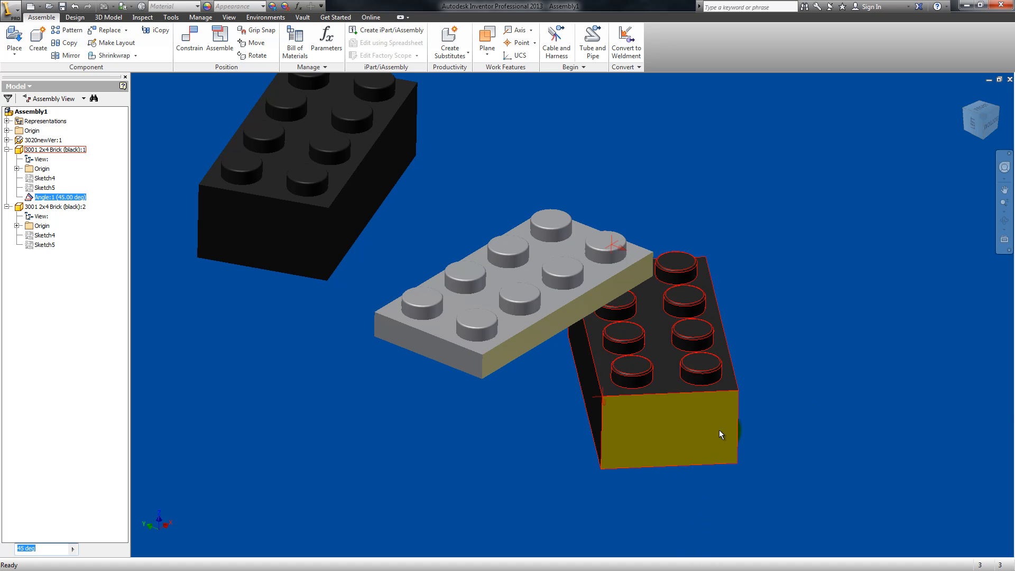
# Step: Set the first black brick's angle constraint to 180 deg
pyautogui.click(42, 198)
pyautogui.doubleClick(30, 199)
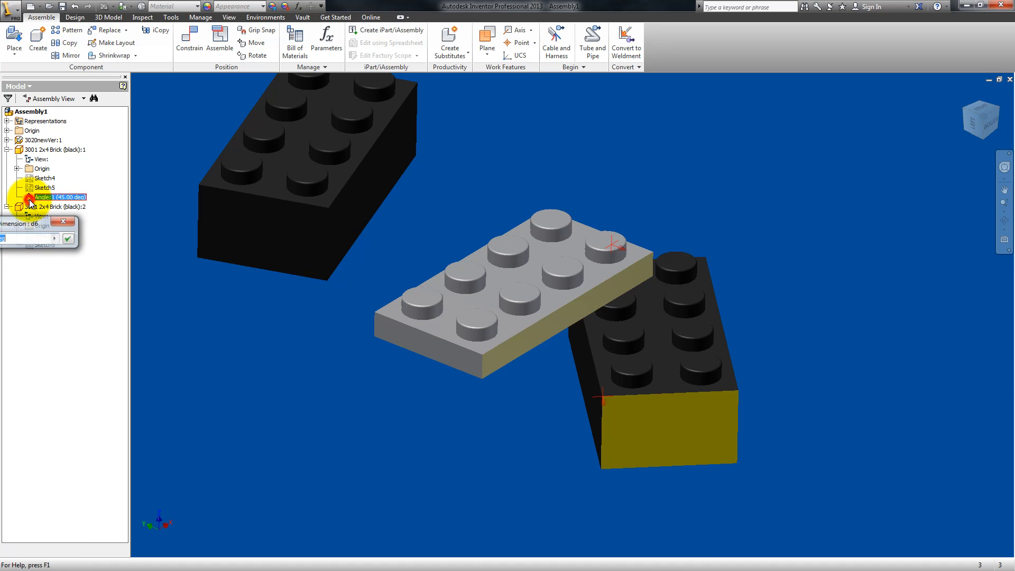
pyautogui.moveTo(24, 222); pyautogui.dragTo(252, 271)
pyautogui.write('180')
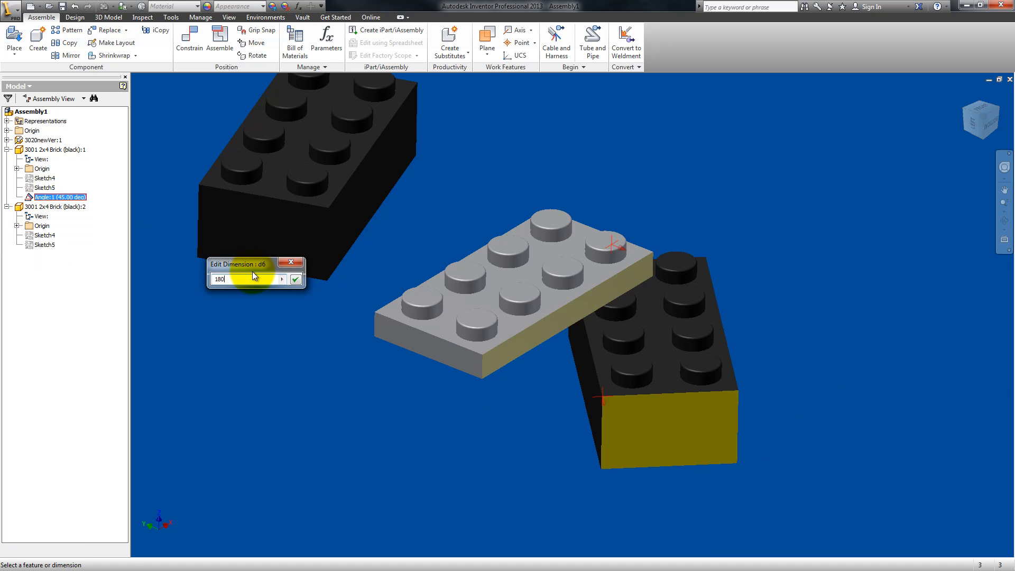
pyautogui.press('Return')
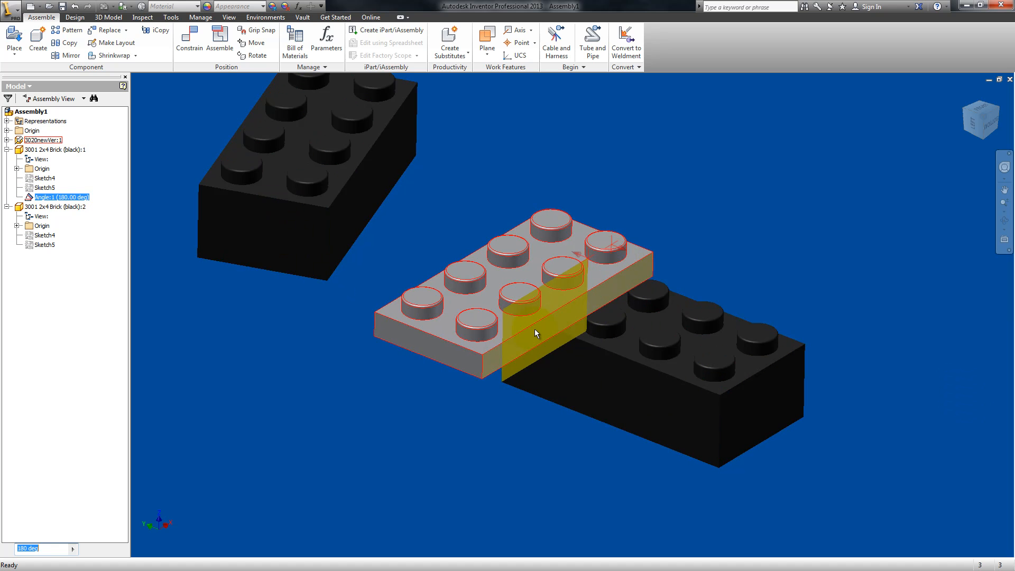
# Step: Delete the angle constraint from the first black brick and move that brick clear of the gray plate
pyautogui.rightClick(33, 200)
pyautogui.click(52, 213)
pyautogui.moveTo(699, 374); pyautogui.dragTo(883, 413)
# Step: Try an outside tangent constraint with 0.000 in offset between the plate's near corner stud and the first black brick's nearest corner stud
pyautogui.click(196, 38)
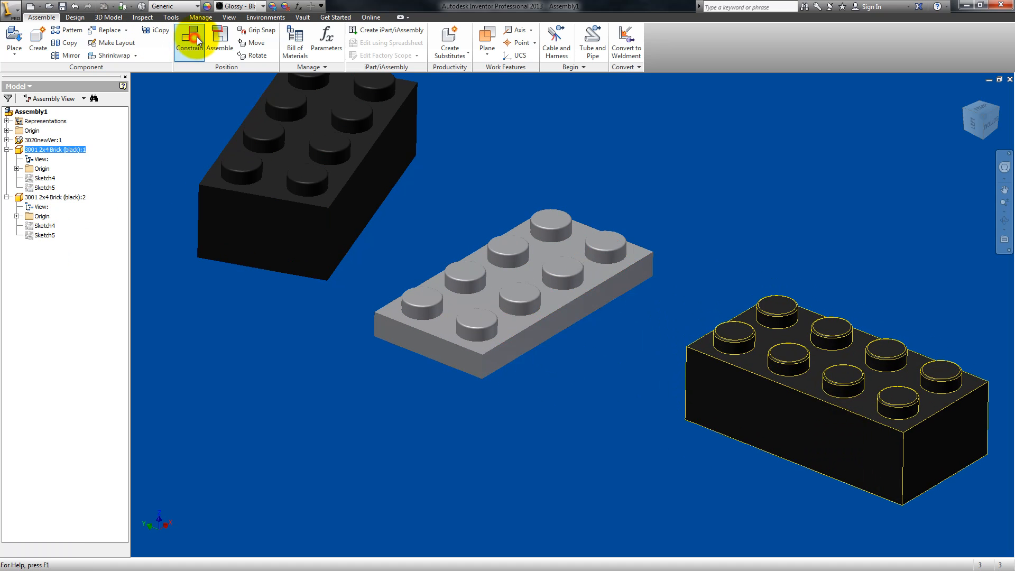
pyautogui.click(162, 119)
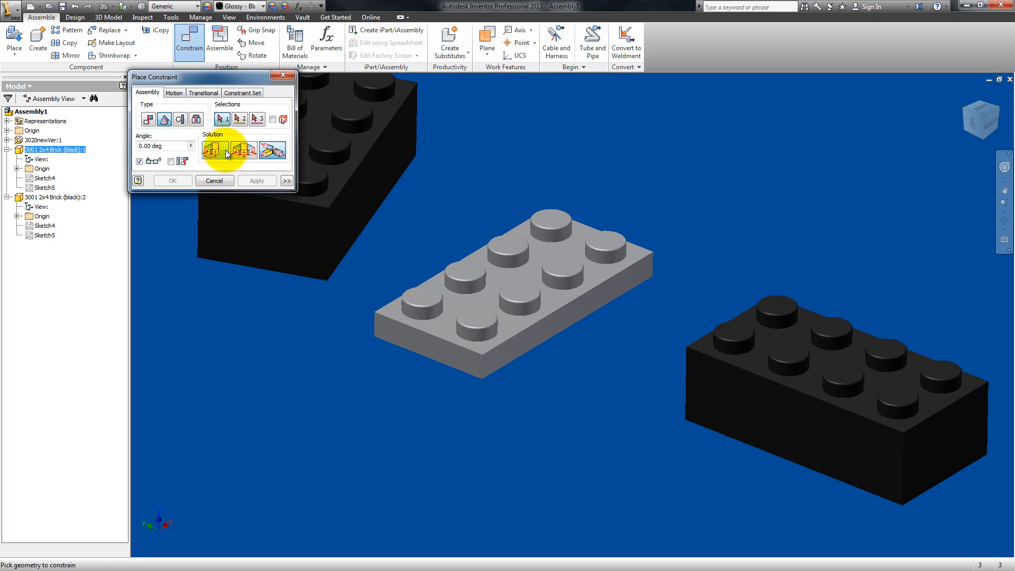
pyautogui.click(269, 156)
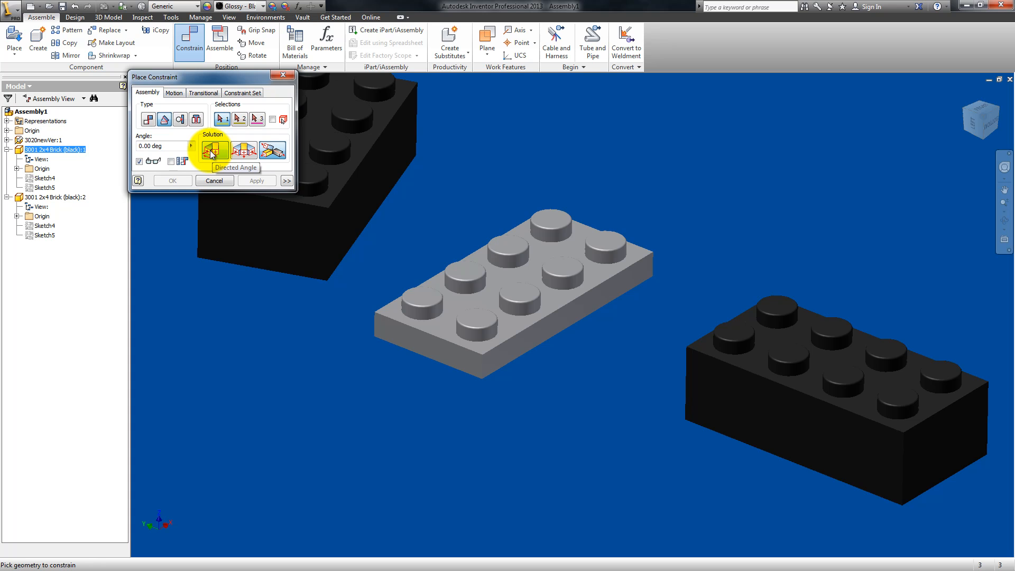
pyautogui.click(179, 120)
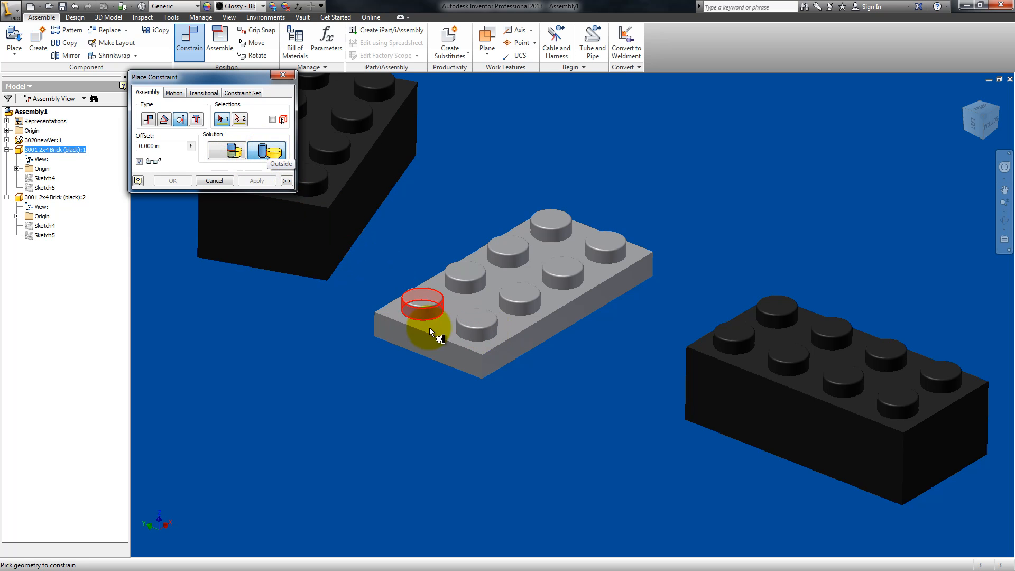
pyautogui.click(485, 332)
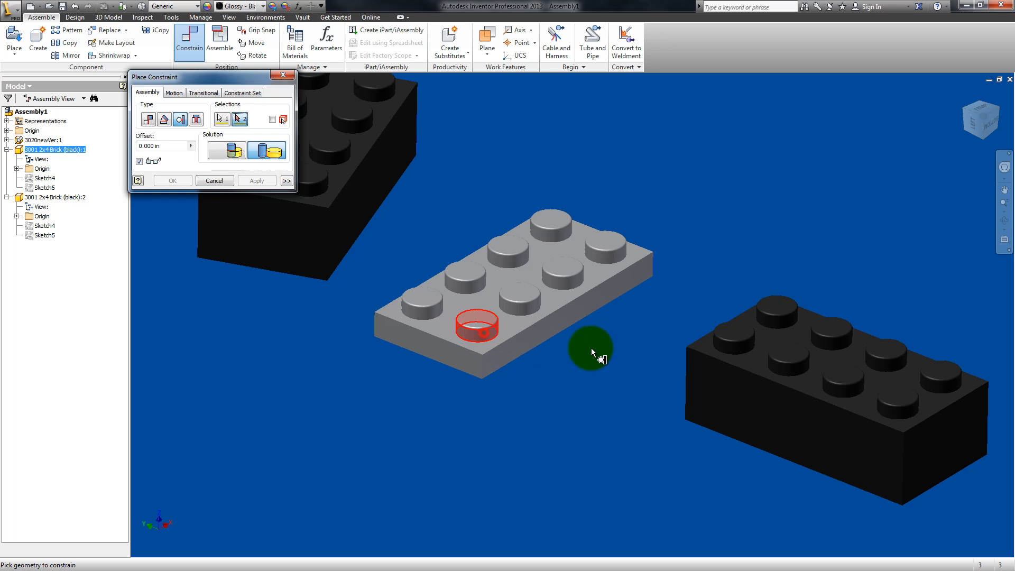
pyautogui.click(721, 344)
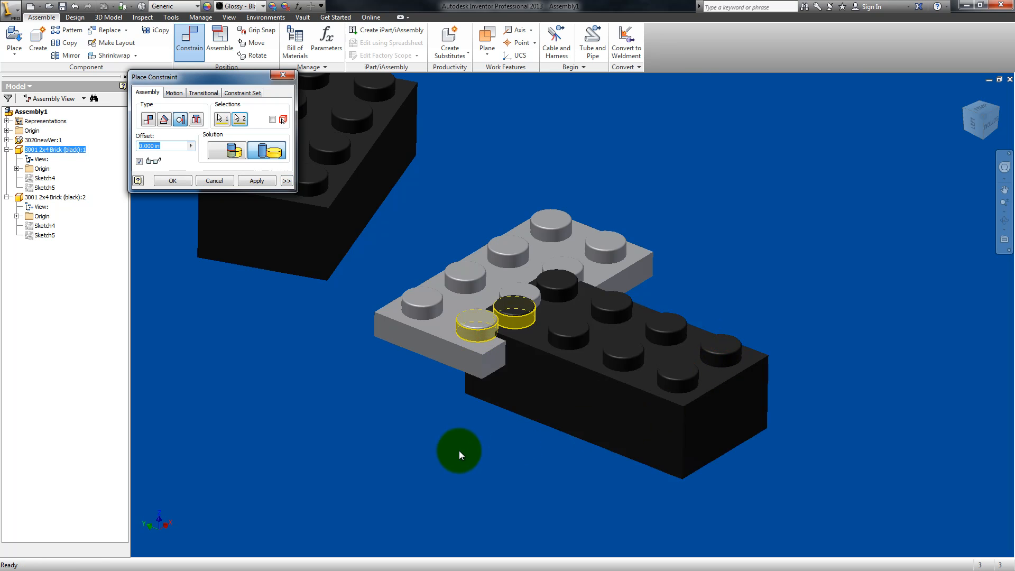
# Step: Examine the previewed contact between the two tangent studs up close and cancel the constraint
pyautogui.click(1005, 190)
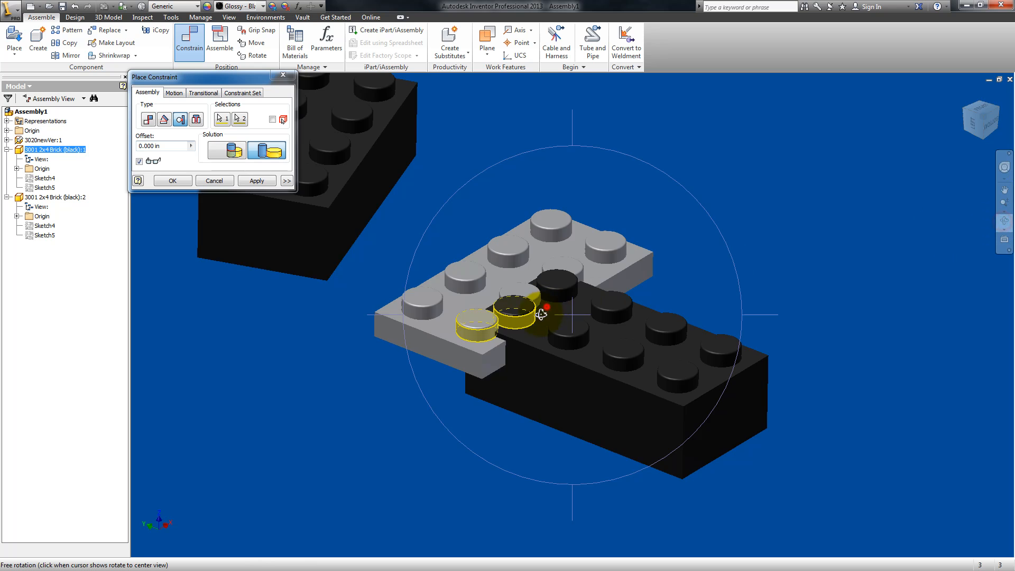
pyautogui.moveTo(544, 312); pyautogui.dragTo(537, 333)
pyautogui.scroll(-3, 543, 242)
pyautogui.scroll(-4, 543, 242)
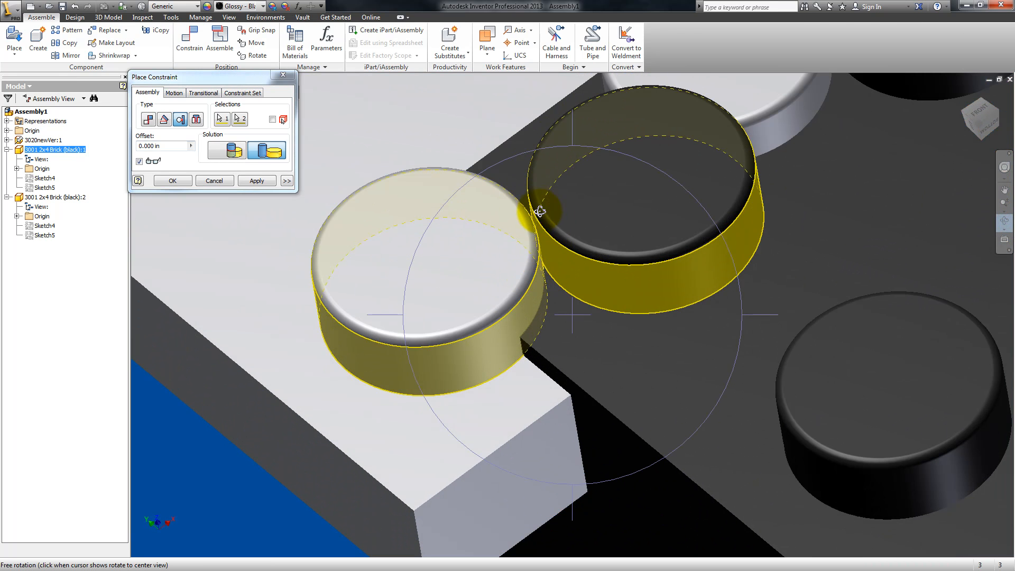
pyautogui.scroll(5, 540, 212)
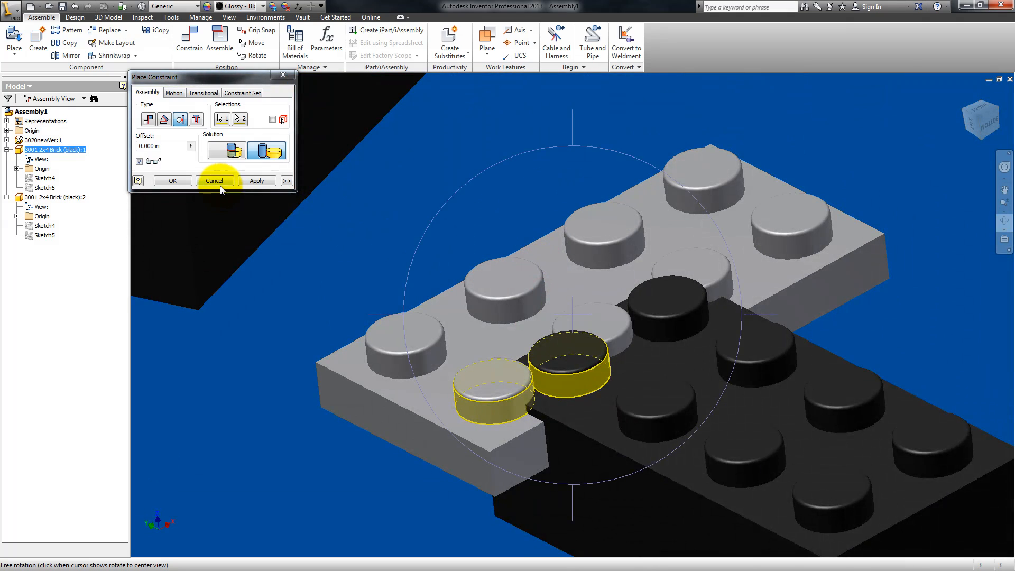
pyautogui.click(221, 186)
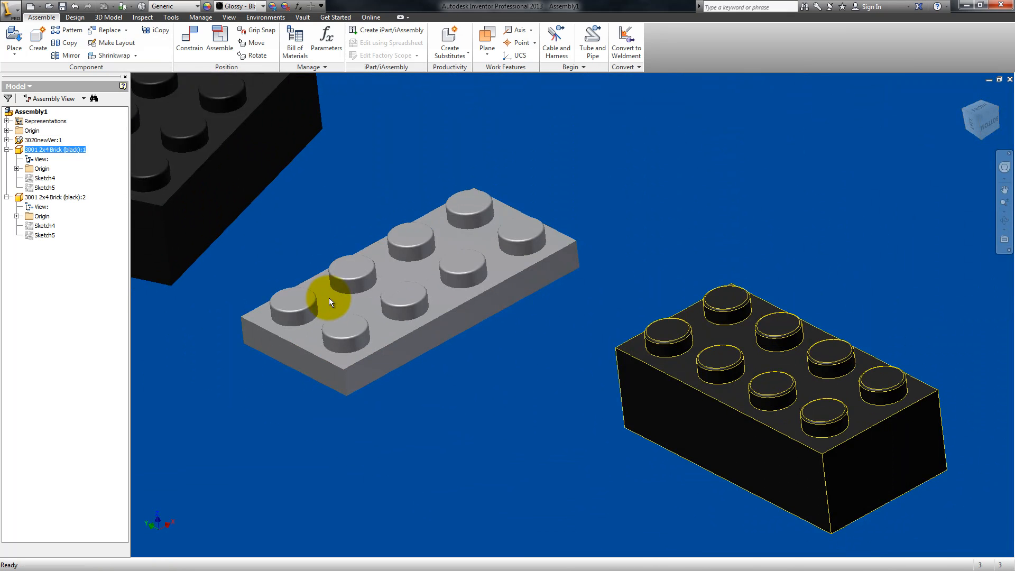
# Step: Apply an inside tangent constraint with 0.000 in offset between the plate's near corner stud and the first black brick's nearest corner stud, and swing that brick around
pyautogui.click(192, 47)
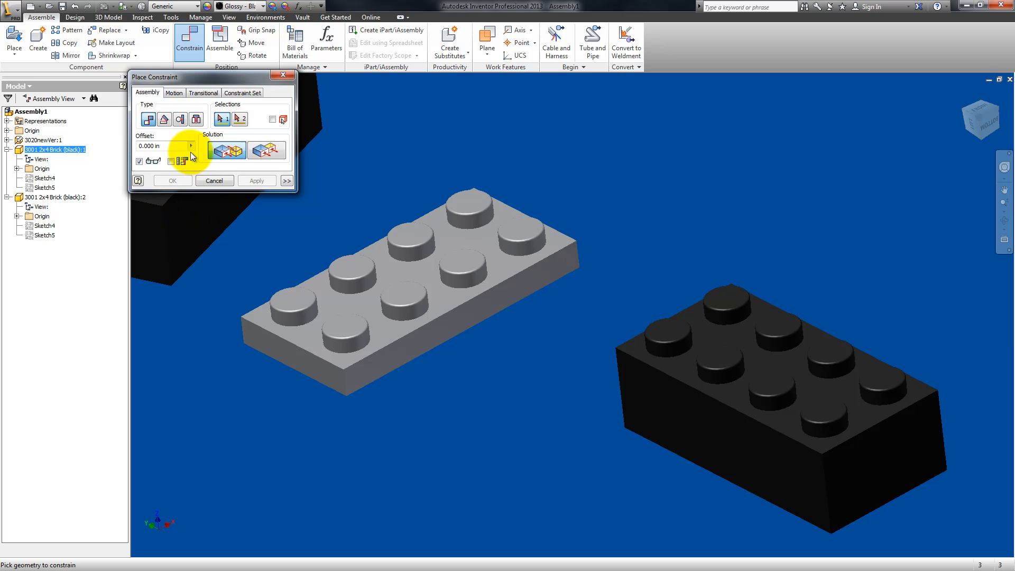
pyautogui.click(185, 120)
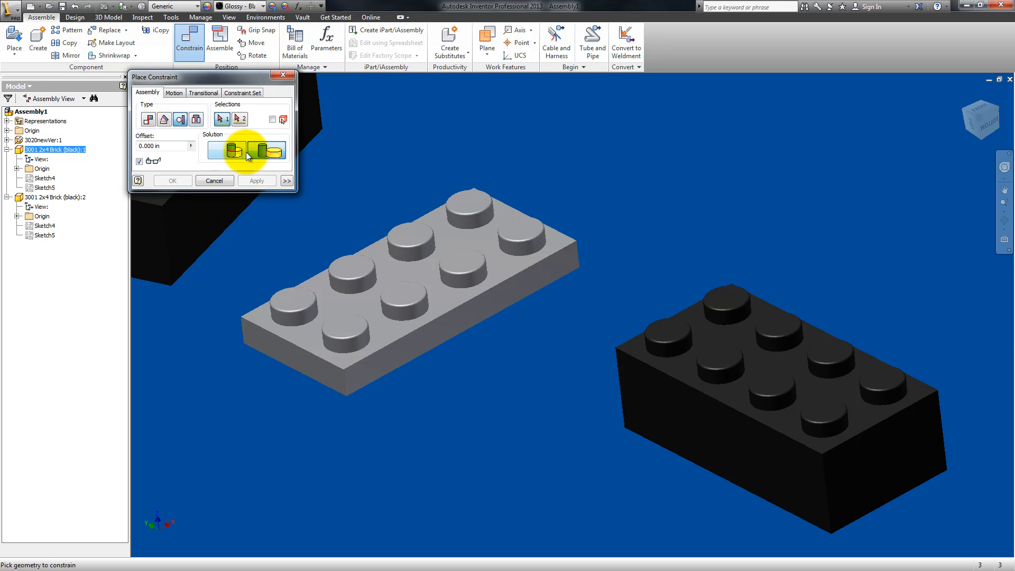
pyautogui.click(352, 344)
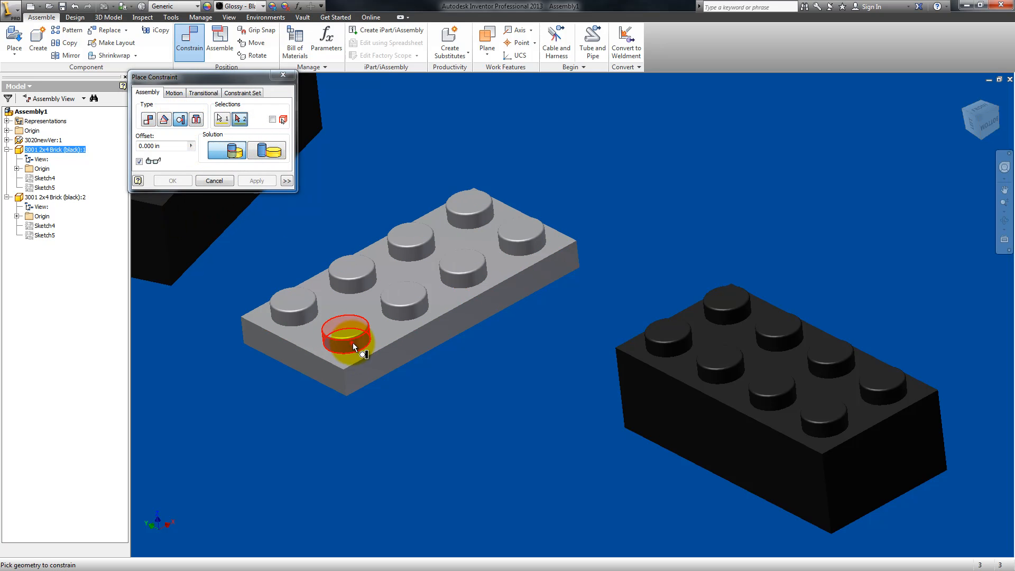
pyautogui.click(673, 348)
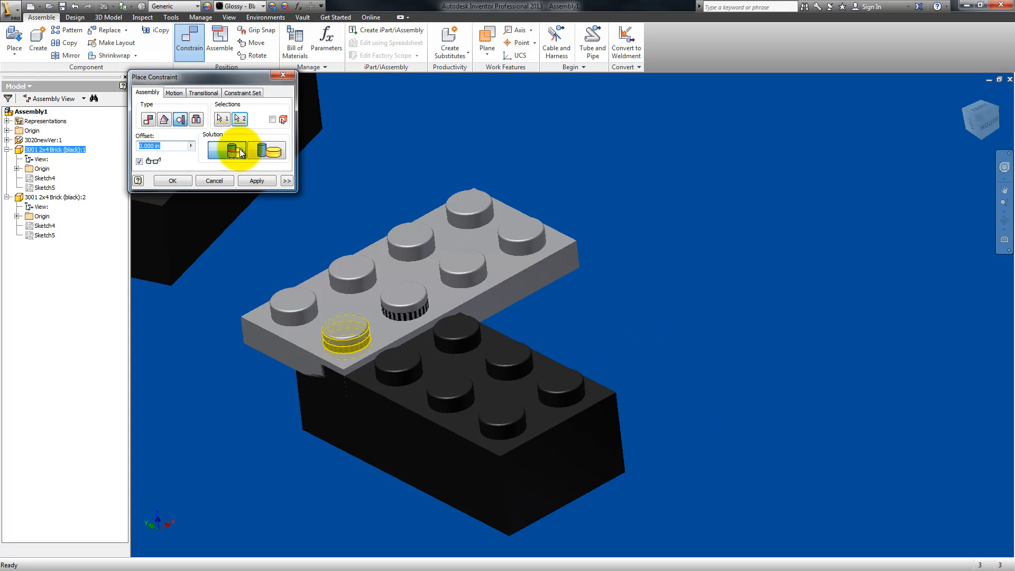
pyautogui.click(259, 181)
pyautogui.moveTo(516, 370); pyautogui.dragTo(593, 398)
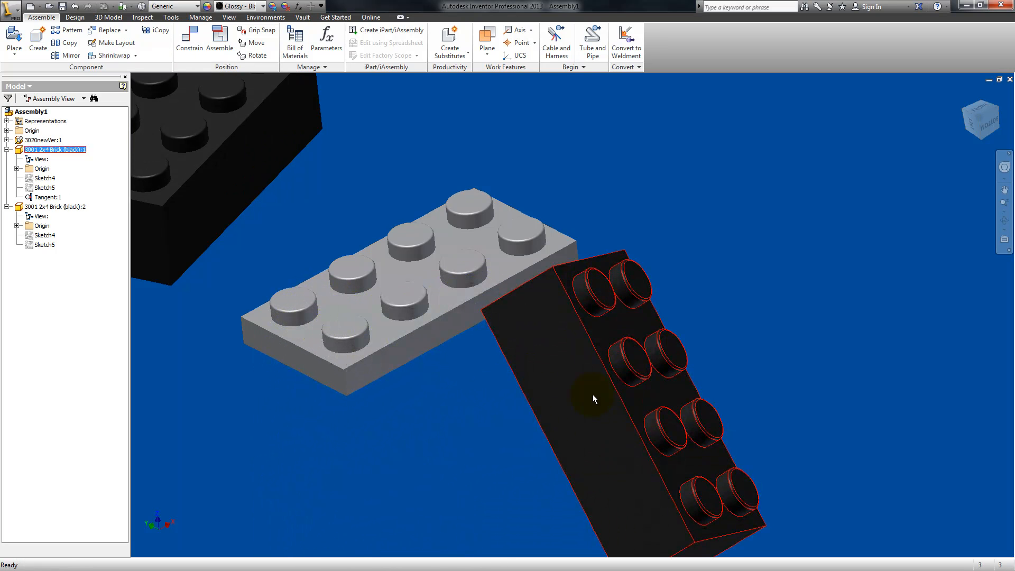
# Step: Delete the tangent constraint from the first black brick
pyautogui.click(229, 52)
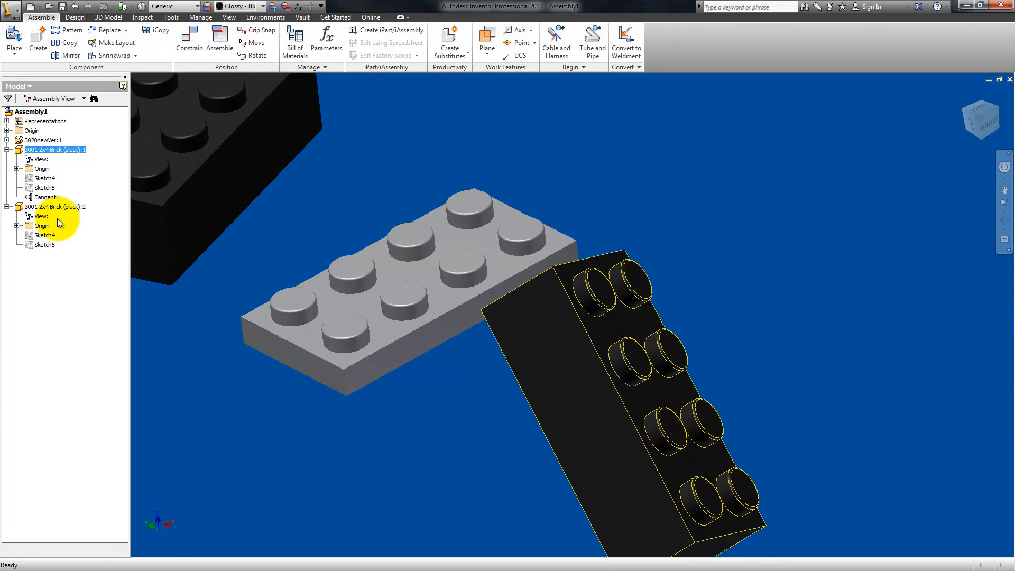
pyautogui.doubleClick(42, 198)
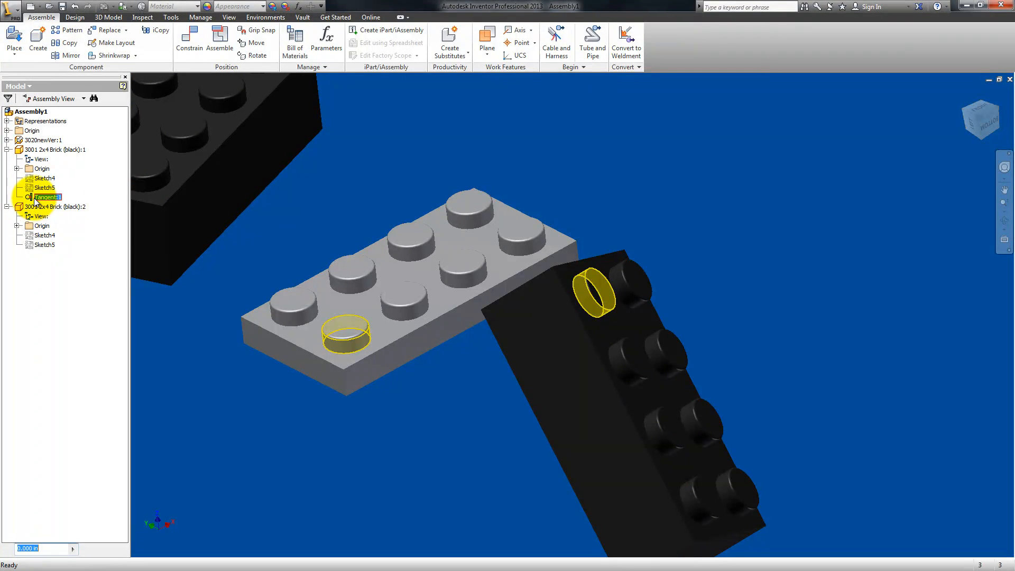
pyautogui.rightClick(29, 199)
pyautogui.click(58, 215)
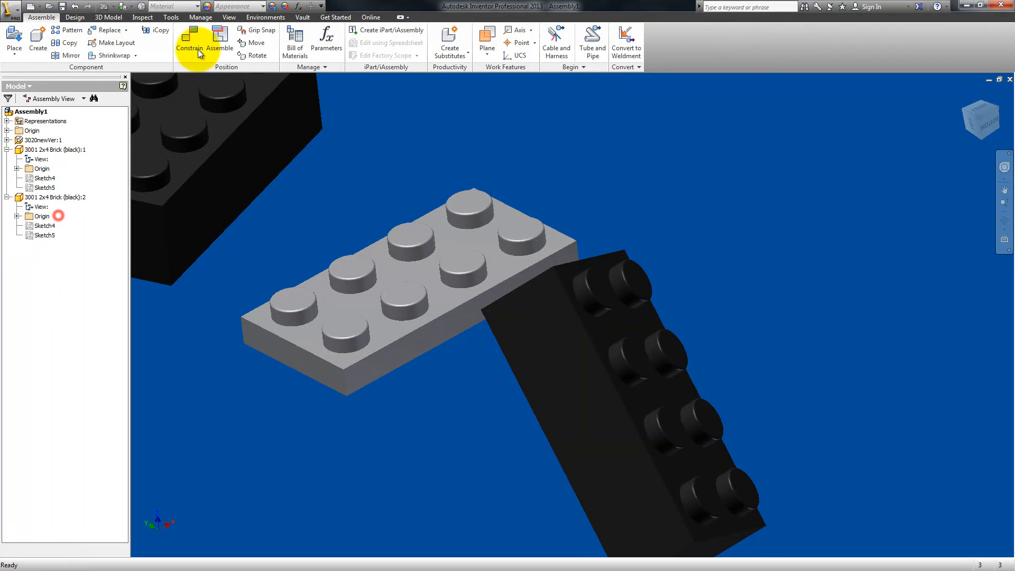
pyautogui.click(198, 48)
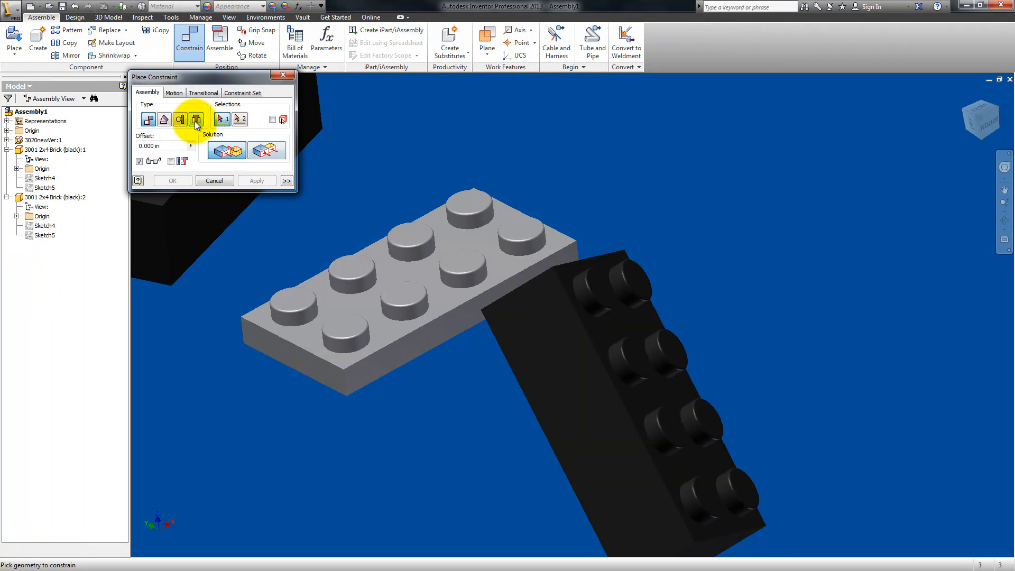
pyautogui.click(1005, 221)
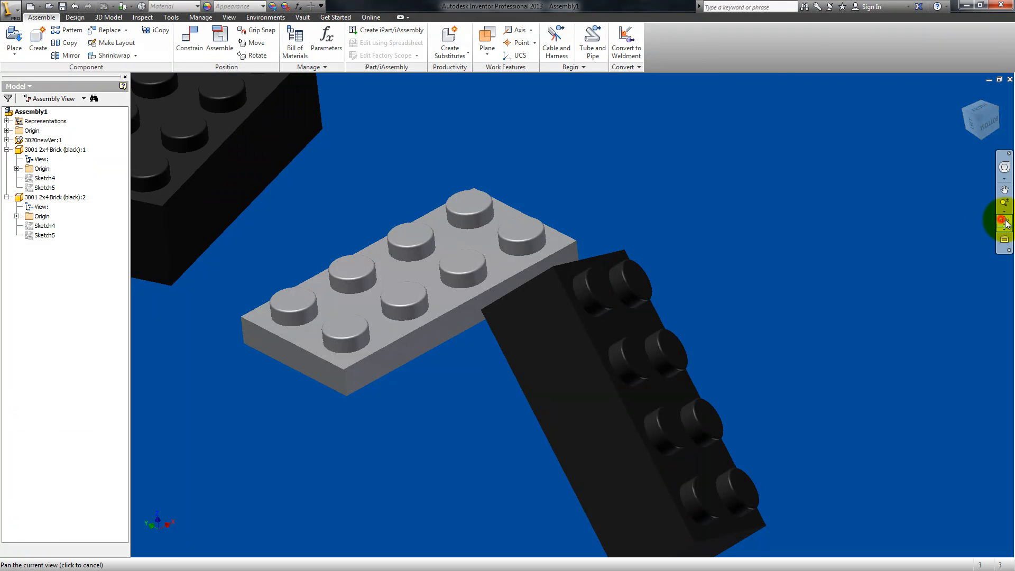
pyautogui.moveTo(629, 270); pyautogui.dragTo(539, 324)
pyautogui.moveTo(550, 288); pyautogui.dragTo(566, 316)
pyautogui.press('Escape')
pyautogui.click(187, 47)
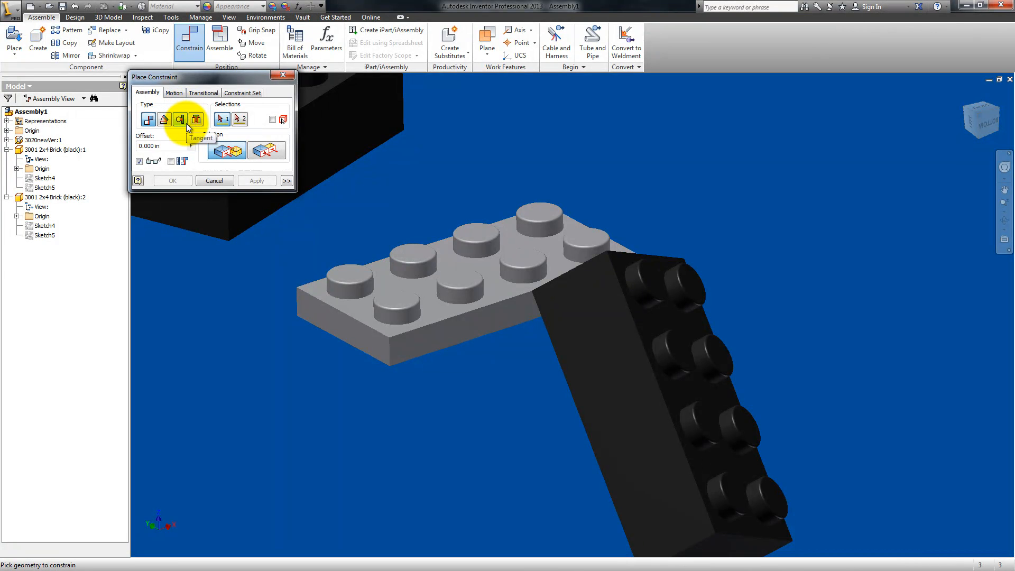
pyautogui.click(214, 180)
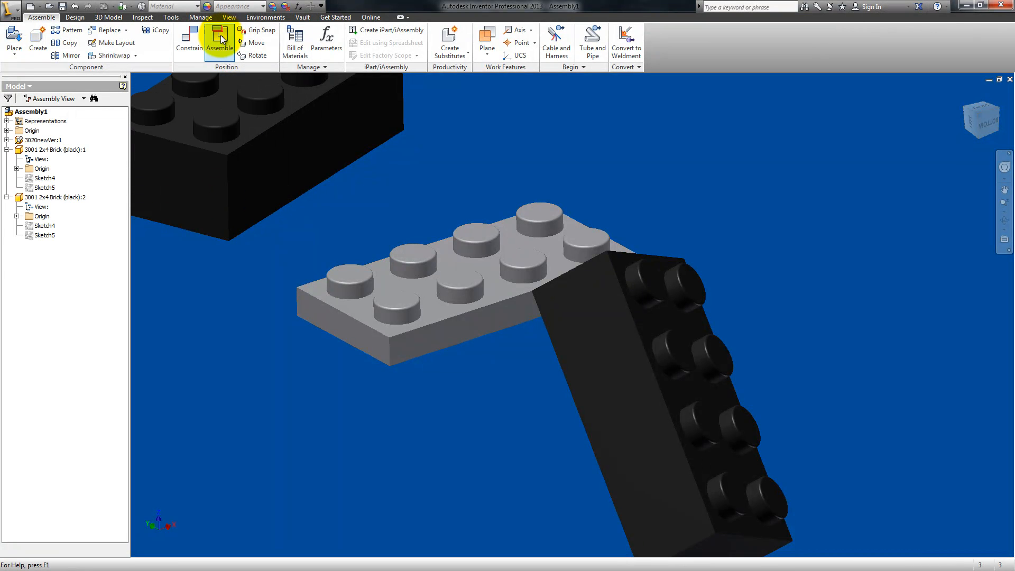
# Step: Use Assemble to mate the second black brick's studded top face to the gray plate's underside
pyautogui.moveTo(316, 210); pyautogui.dragTo(386, 298, button='middle')
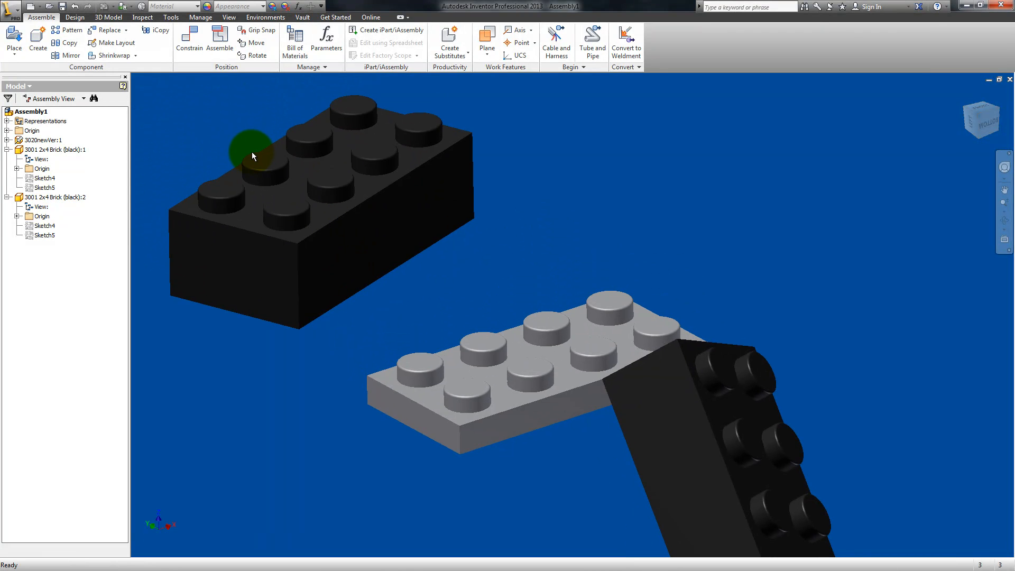
pyautogui.moveTo(512, 309); pyautogui.dragTo(499, 293, button='middle')
pyautogui.click(222, 50)
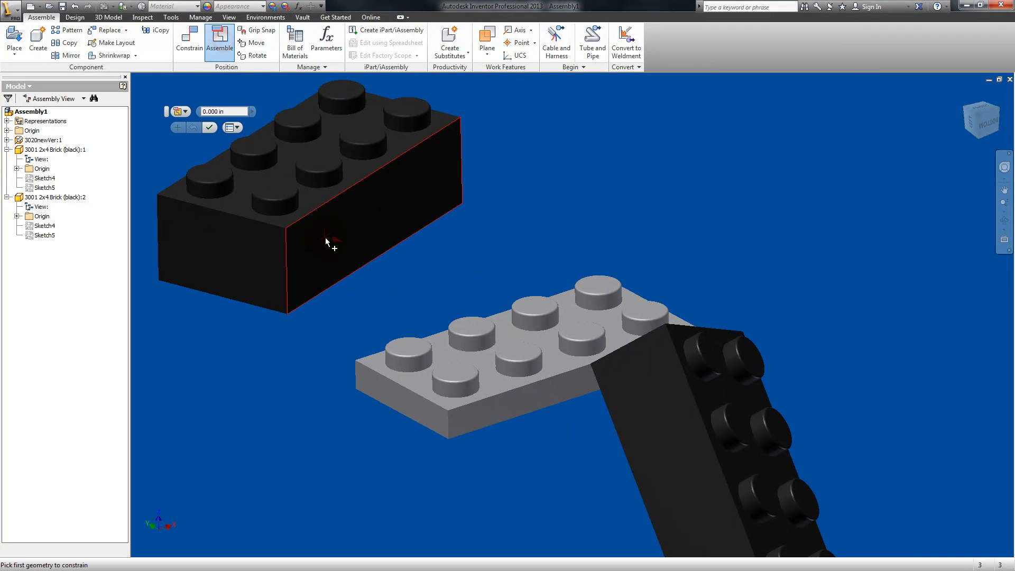
pyautogui.click(312, 199)
pyautogui.click(1004, 221)
pyautogui.moveTo(607, 333); pyautogui.dragTo(522, 347)
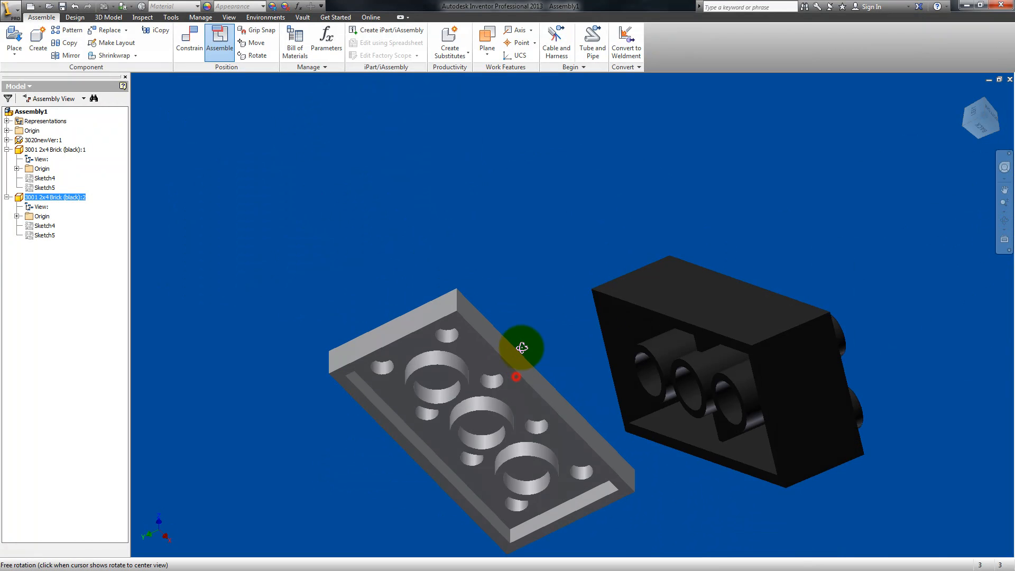
pyautogui.press('Escape')
pyautogui.click(496, 362)
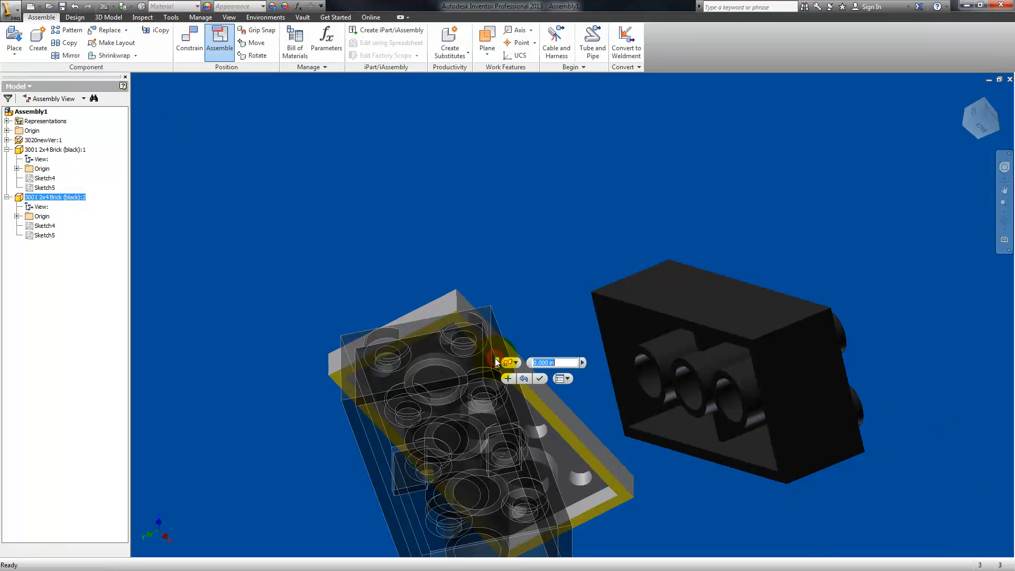
pyautogui.click(1004, 223)
pyautogui.moveTo(716, 322); pyautogui.dragTo(646, 410)
pyautogui.moveTo(582, 351); pyautogui.dragTo(569, 349)
pyautogui.moveTo(561, 226); pyautogui.dragTo(590, 374, button='middle')
pyautogui.press('Escape')
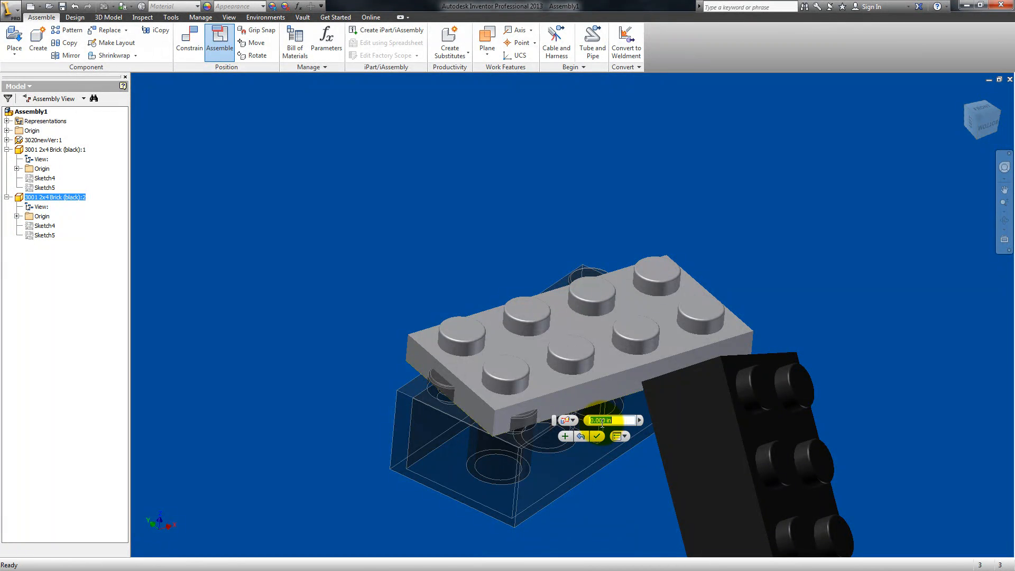
pyautogui.press('BackSpace')
pyautogui.click(598, 437)
# Step: Try to assemble the second black brick's exposed stud to the gray plate's far corner stud, and cancel the conflicting move
pyautogui.click(185, 46)
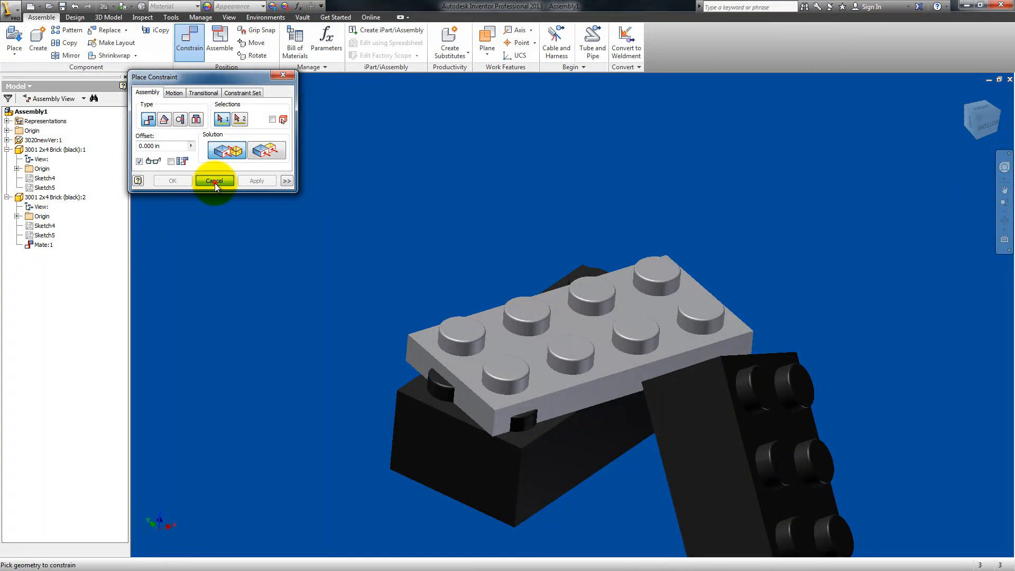
pyautogui.click(214, 183)
pyautogui.click(218, 41)
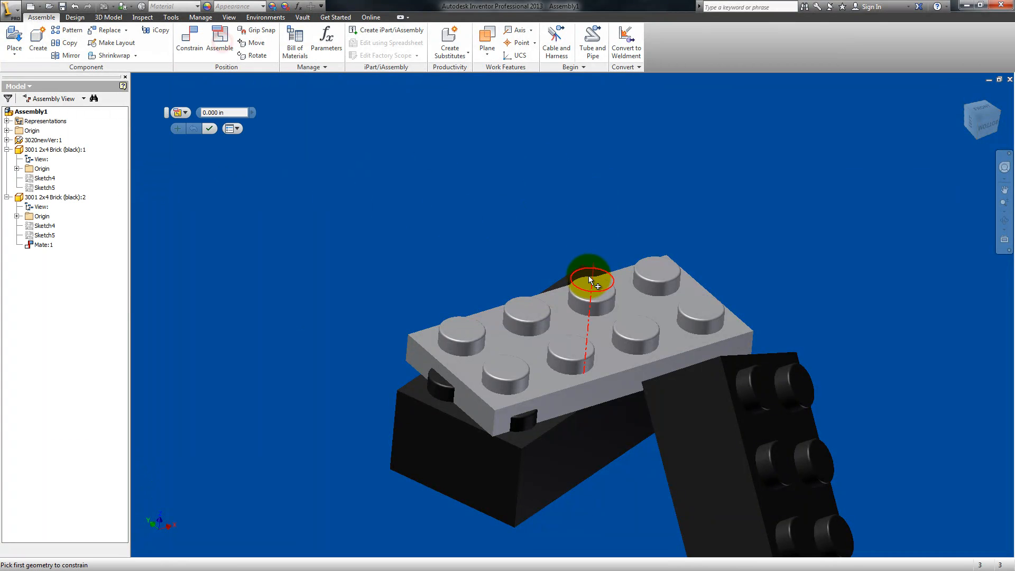
pyautogui.click(1005, 217)
pyautogui.moveTo(595, 296)
pyautogui.mouseDown()
pyautogui.moveTo(605, 306)
pyautogui.moveTo(592, 294)
pyautogui.mouseUp()
pyautogui.press('Escape')
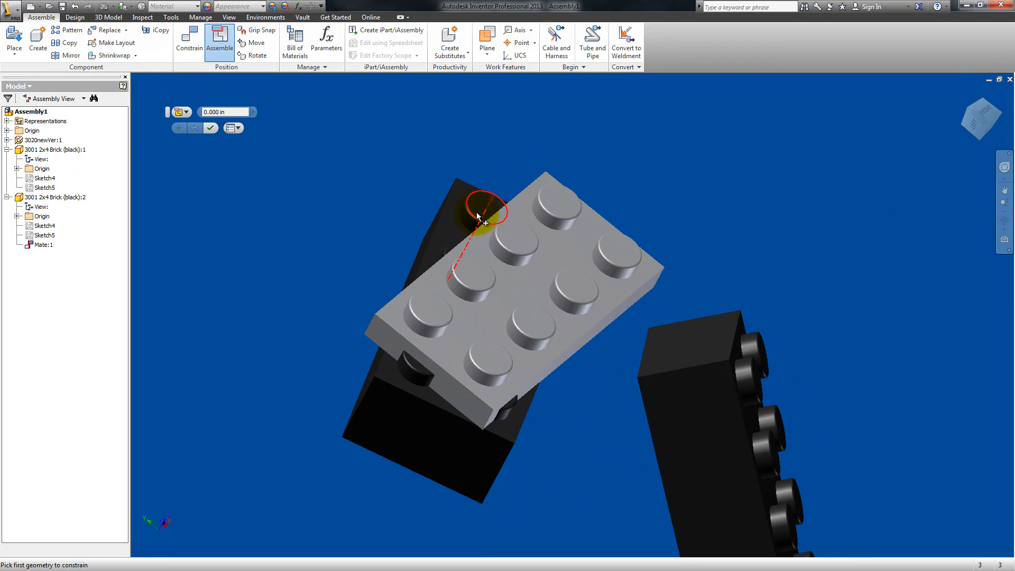
pyautogui.click(478, 220)
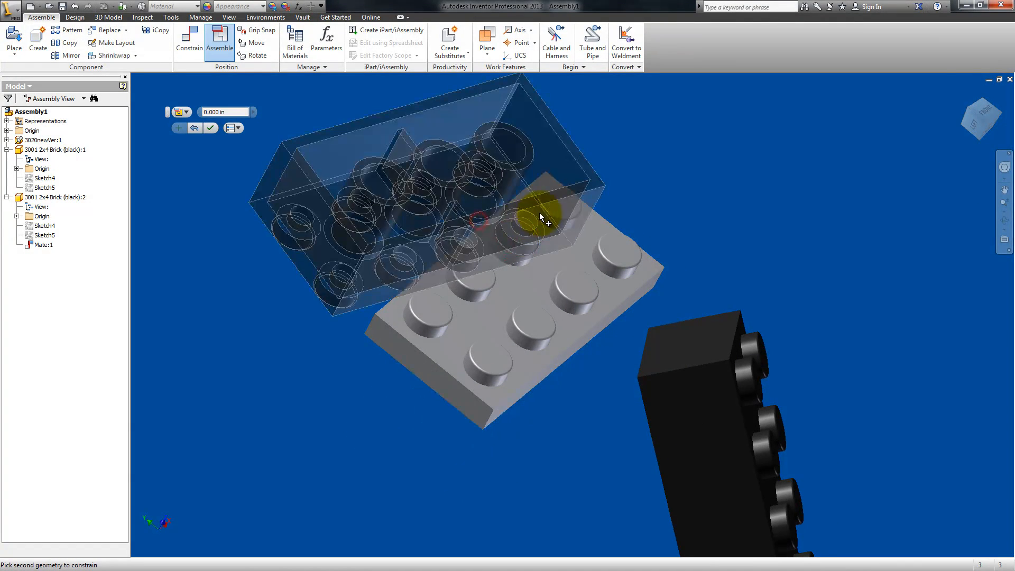
pyautogui.click(549, 221)
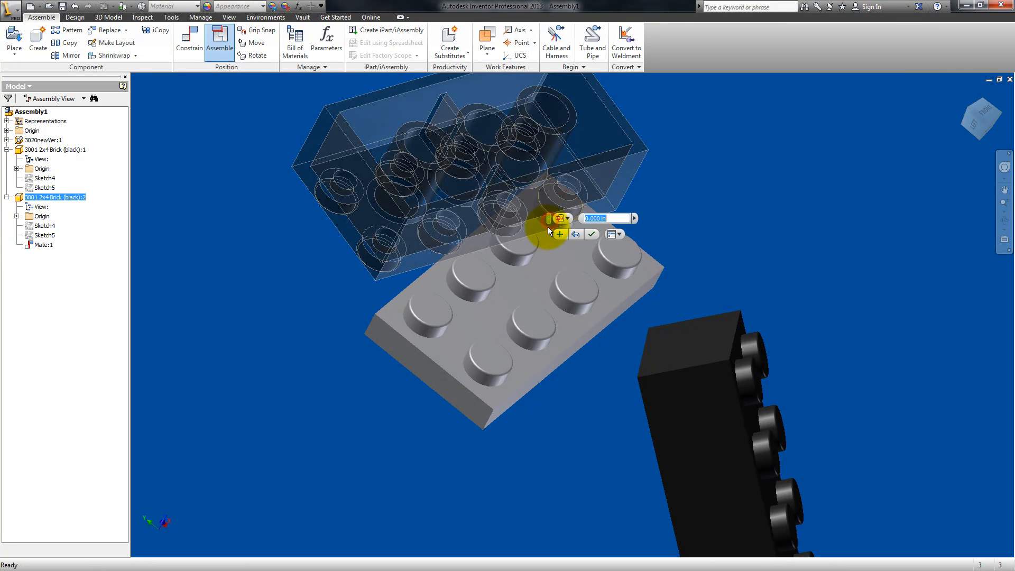
pyautogui.click(593, 233)
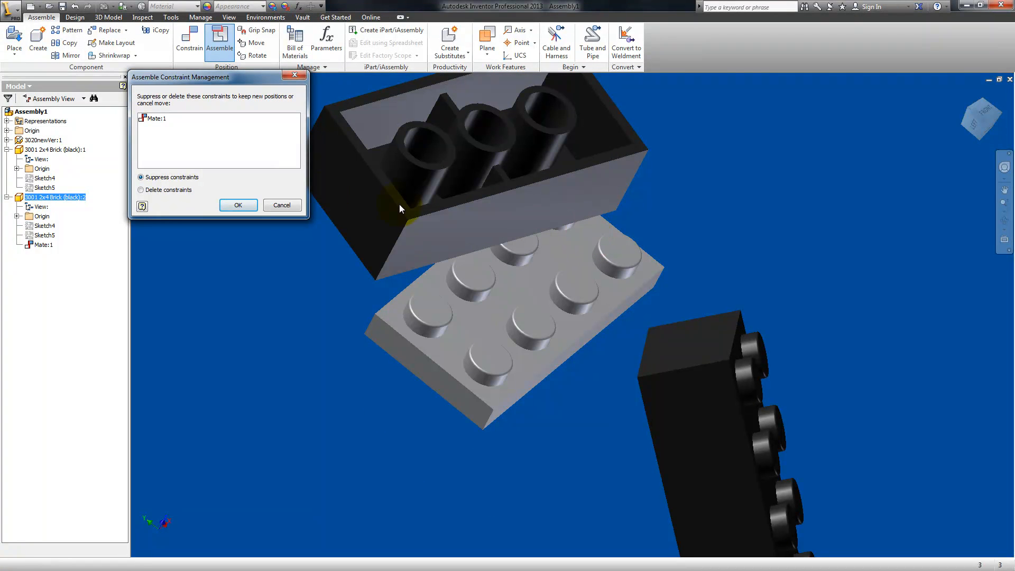
pyautogui.click(284, 206)
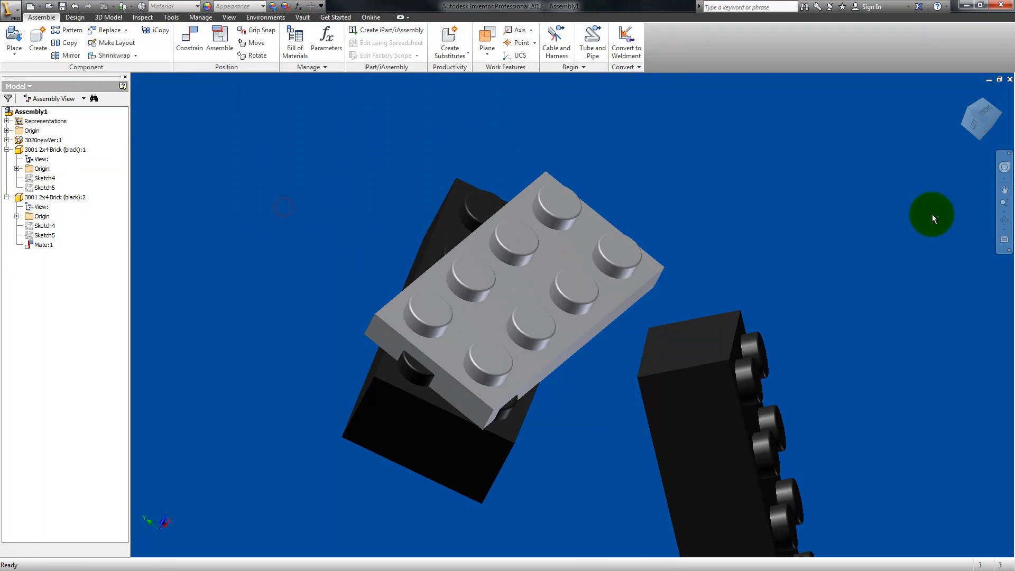
# Step: Try to pair the second black brick's exposed corner stud with the plate's adjacent corner stud using Assemble, and leave the command
pyautogui.click(1004, 222)
pyautogui.moveTo(703, 160); pyautogui.dragTo(704, 250)
pyautogui.press('Escape')
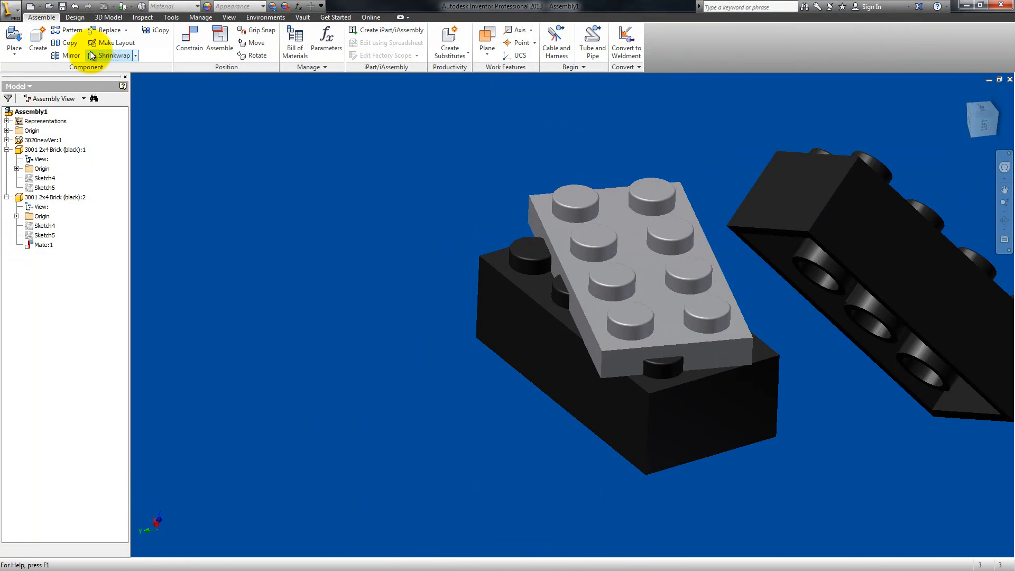
pyautogui.click(220, 38)
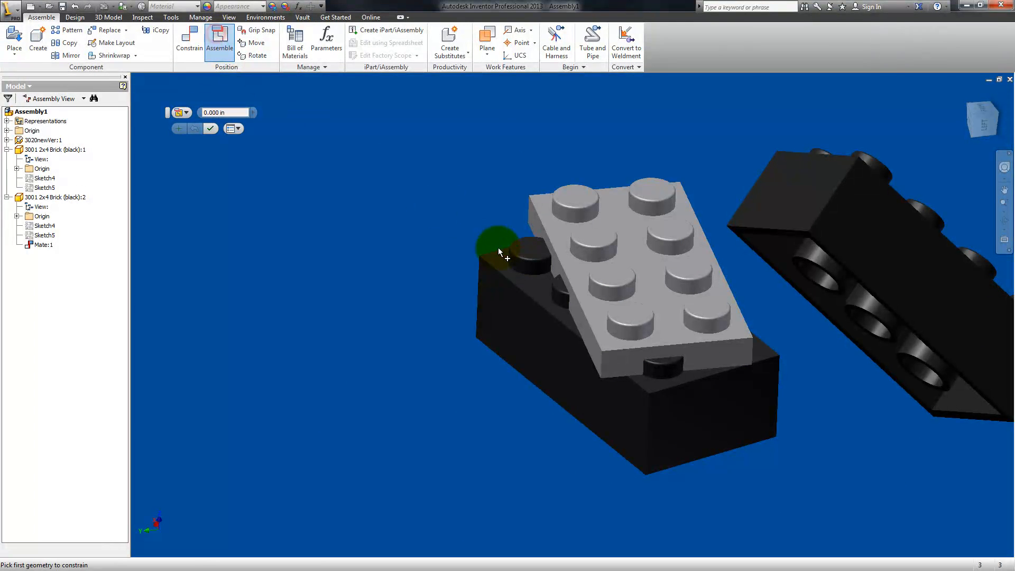
pyautogui.click(539, 274)
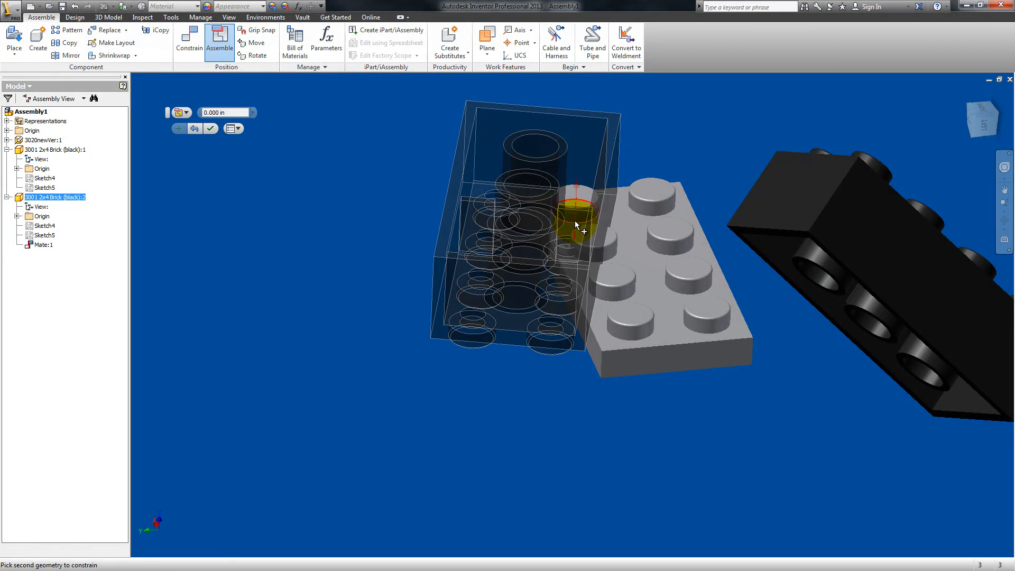
pyautogui.click(575, 220)
pyautogui.click(227, 55)
# Step: Try to mate the second black brick's long side face to the gray plate's long side face with Assemble at 0.000 in offset
pyautogui.click(220, 42)
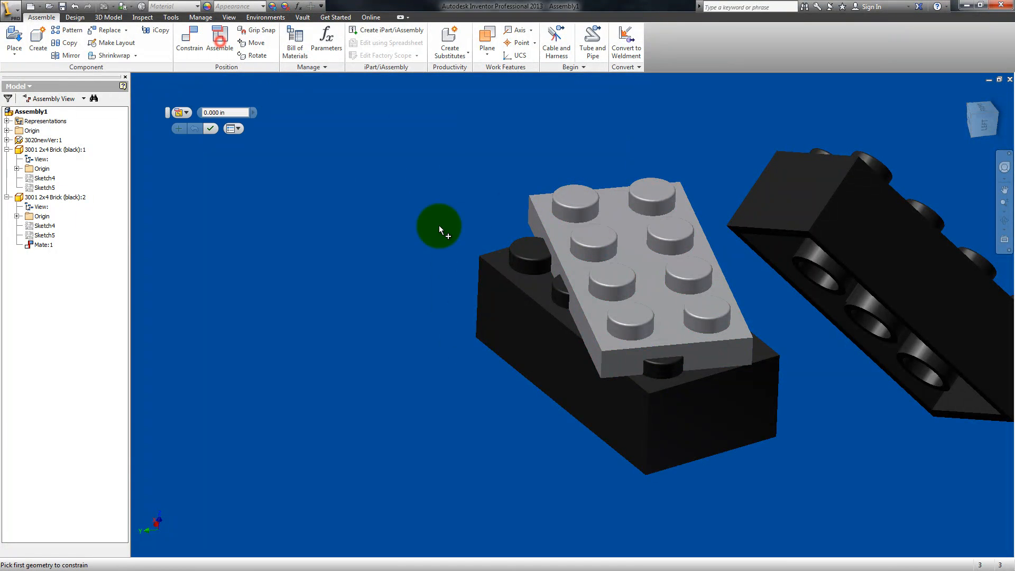
pyautogui.click(526, 329)
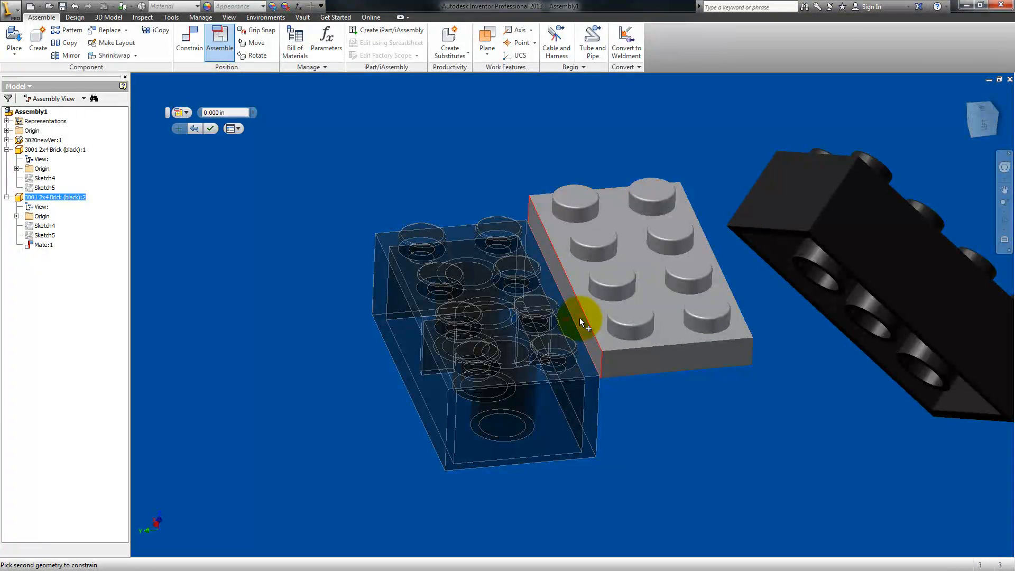
pyautogui.click(580, 318)
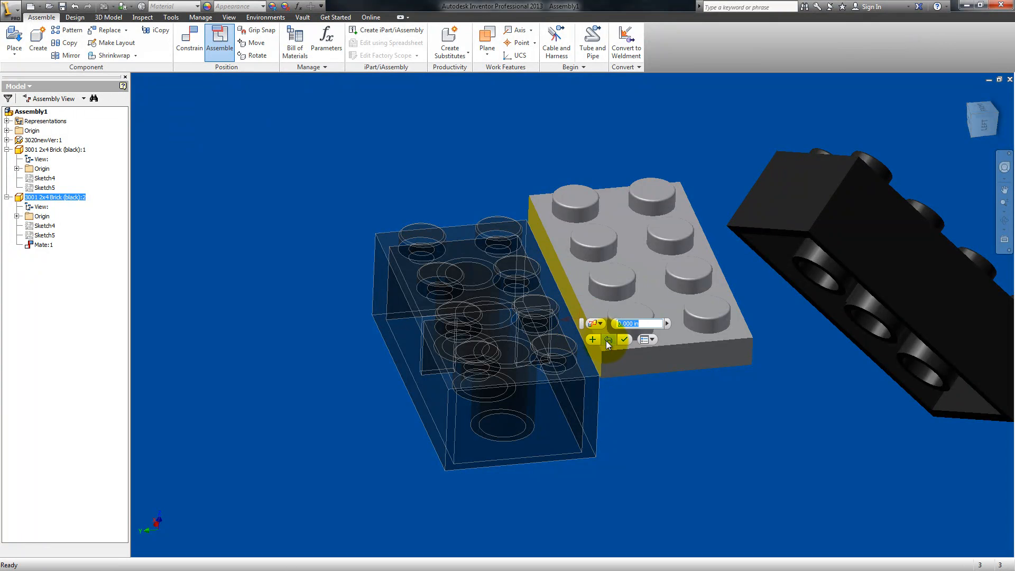
pyautogui.click(623, 342)
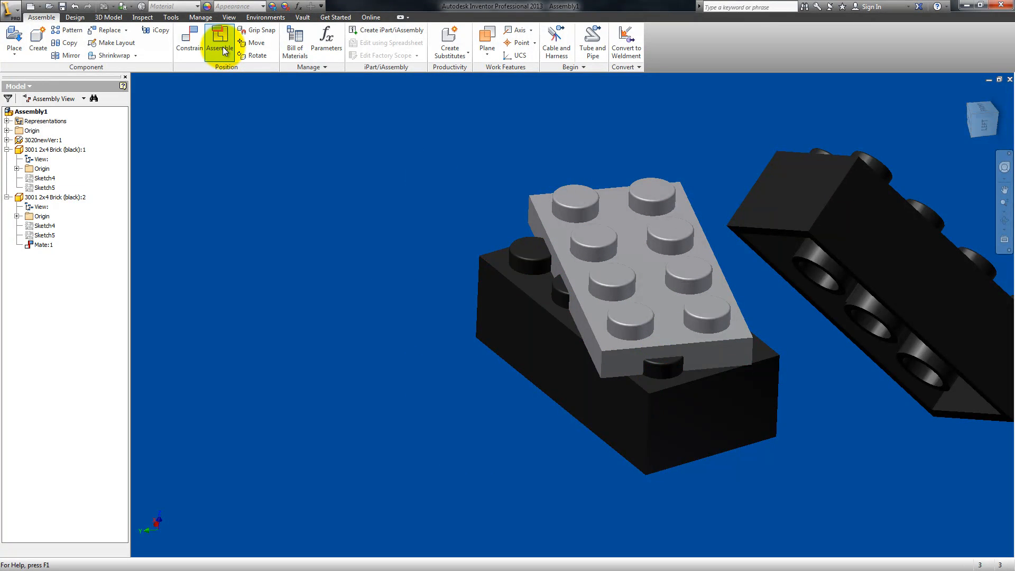
pyautogui.click(762, 463)
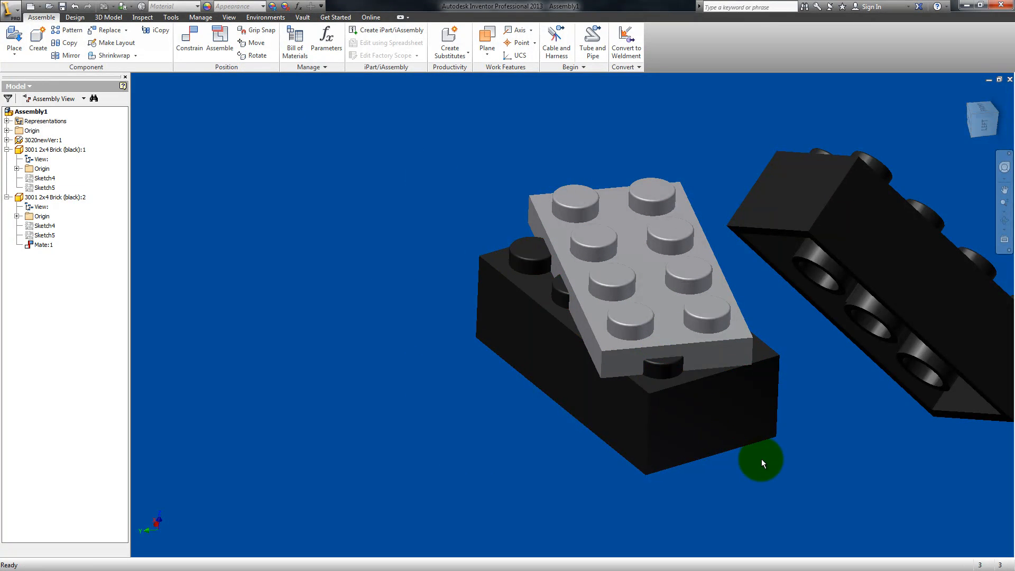
pyautogui.click(211, 34)
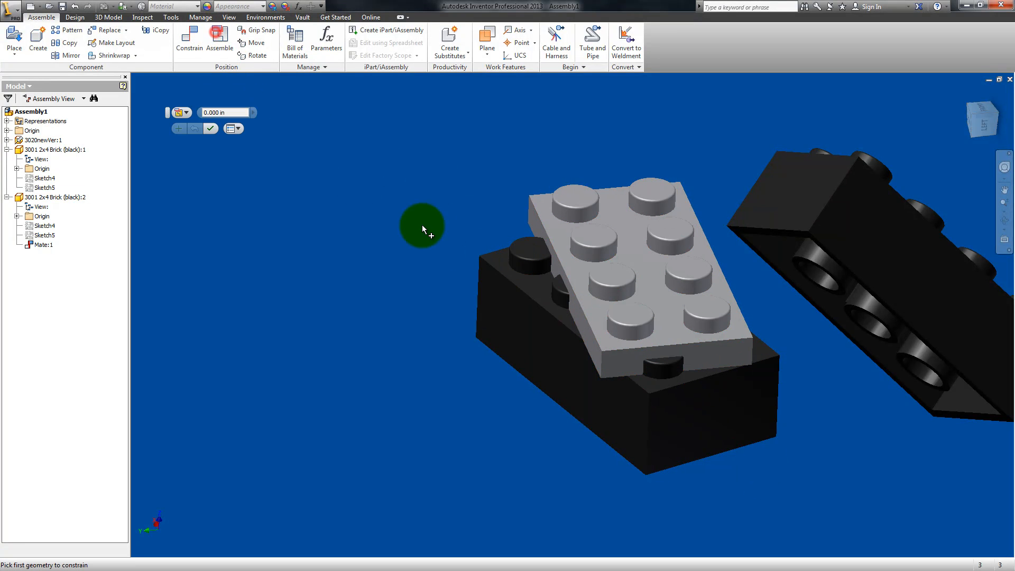
pyautogui.click(534, 262)
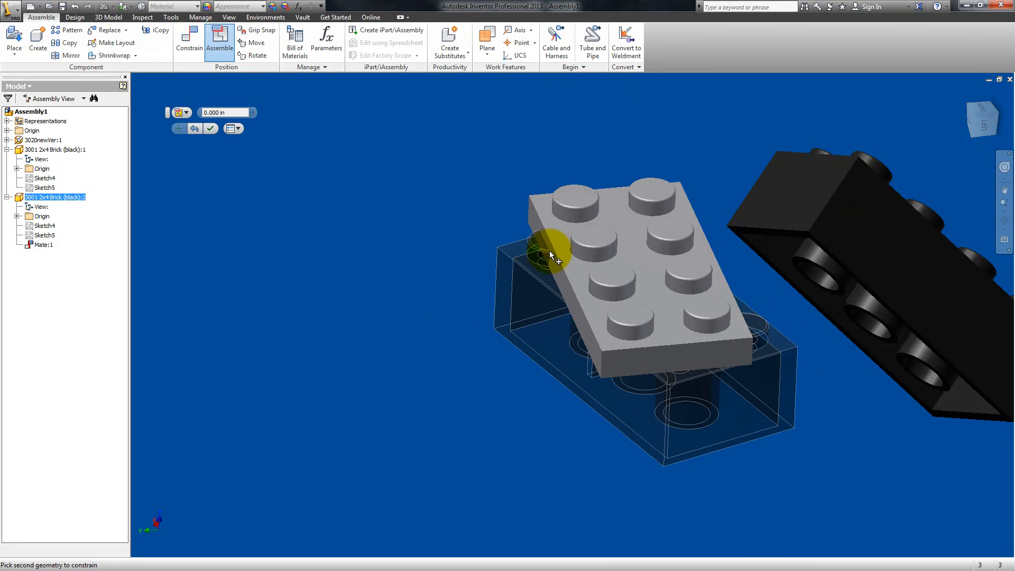
pyautogui.click(550, 252)
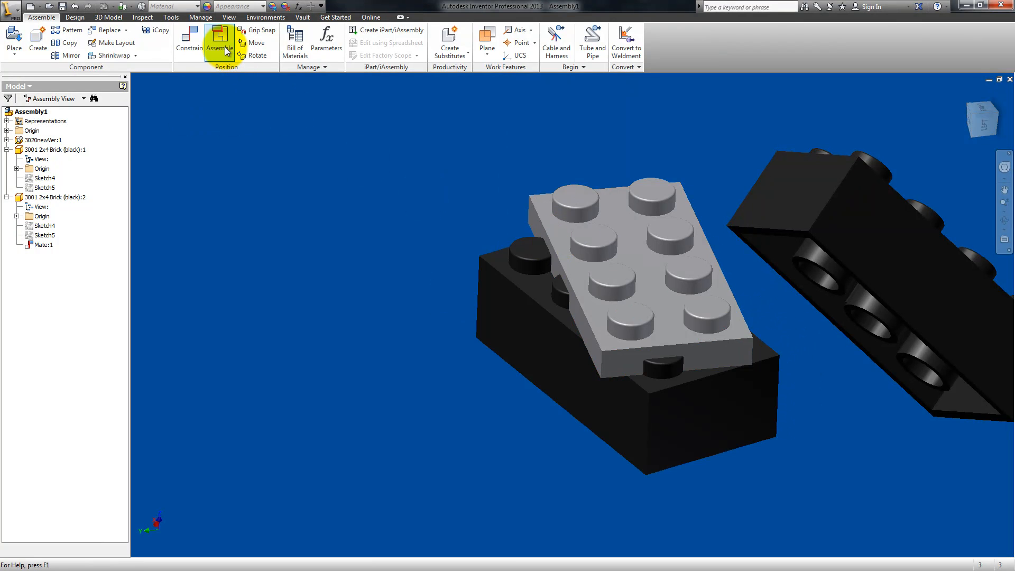
# Step: Constrain the second black brick's short end face flush with the gray plate's matching end face at 0.000 in offset
pyautogui.click(199, 41)
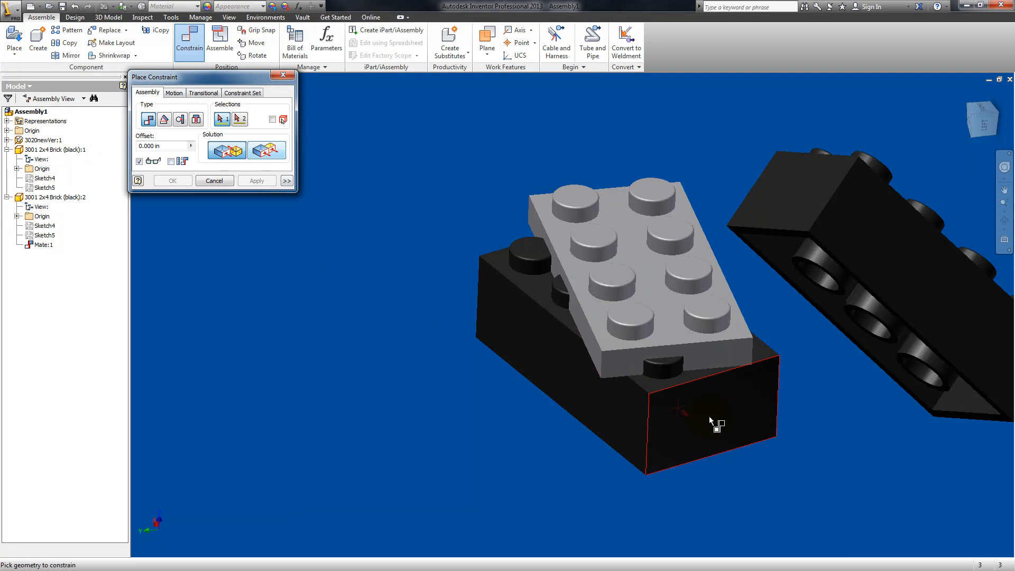
pyautogui.click(709, 417)
pyautogui.click(703, 357)
pyautogui.click(259, 152)
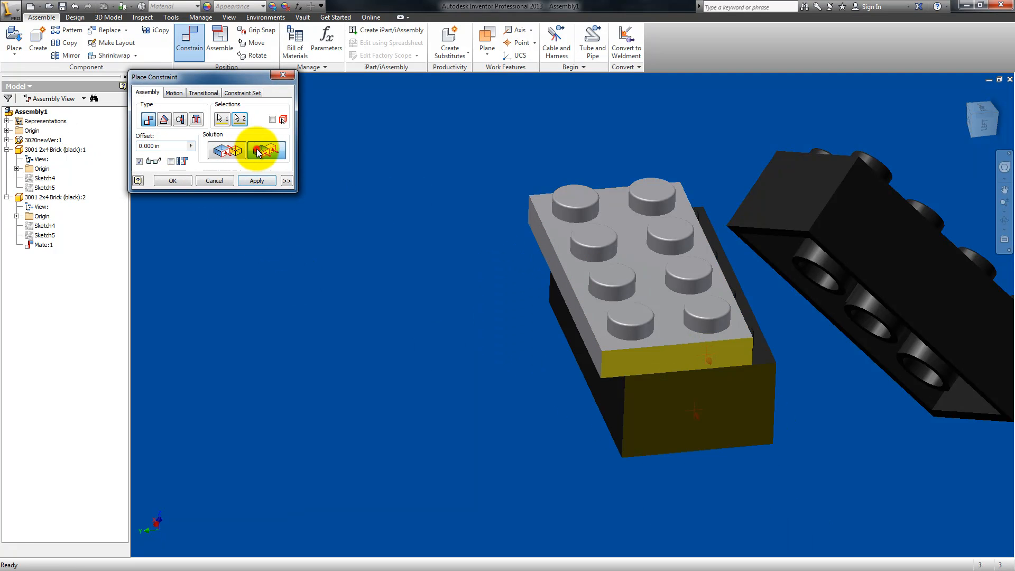
pyautogui.click(259, 181)
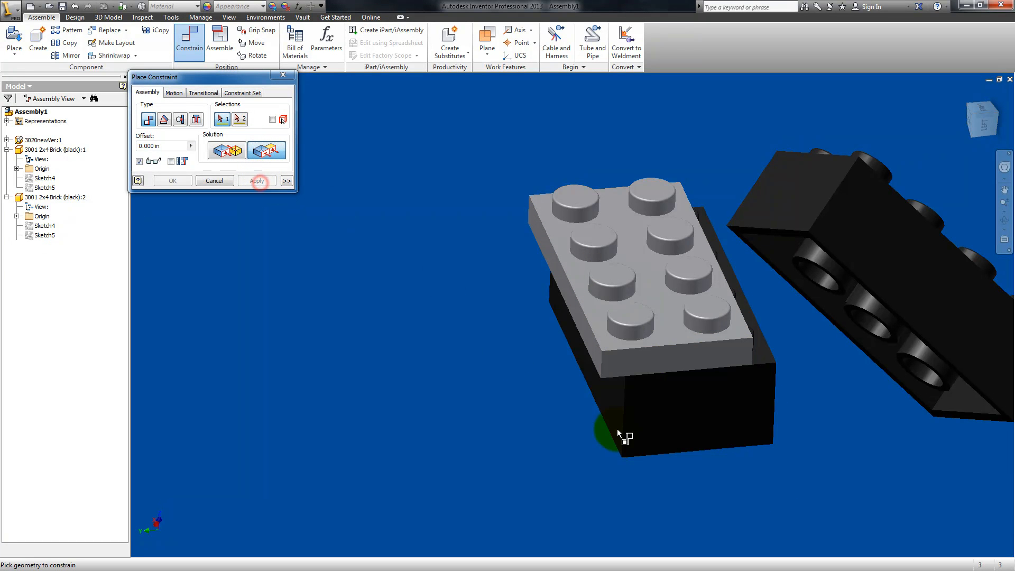
# Step: Add a flush constraint between the long side faces of the gray plate and second black brick at 0.000 in offset
pyautogui.click(592, 354)
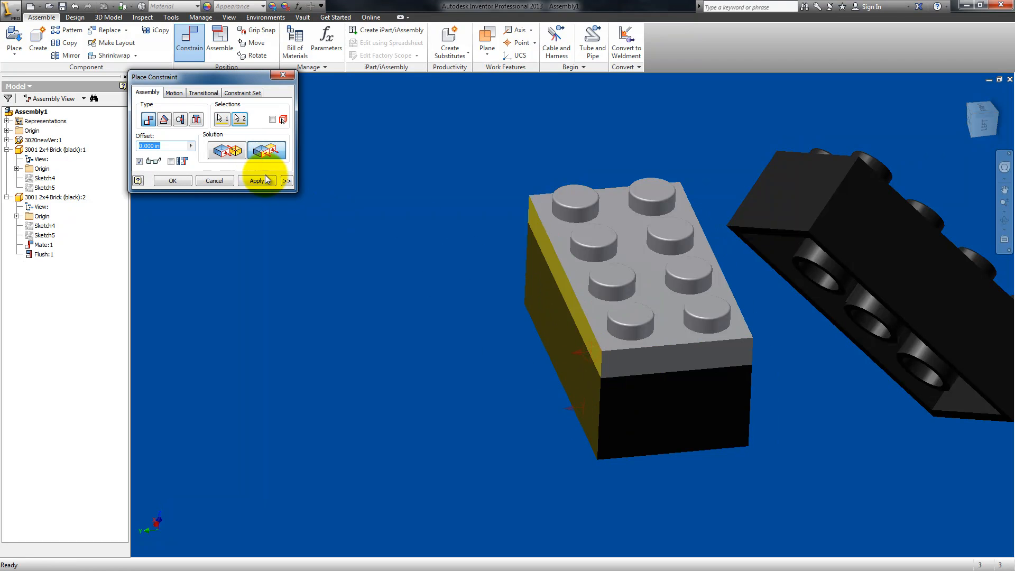
pyautogui.click(255, 181)
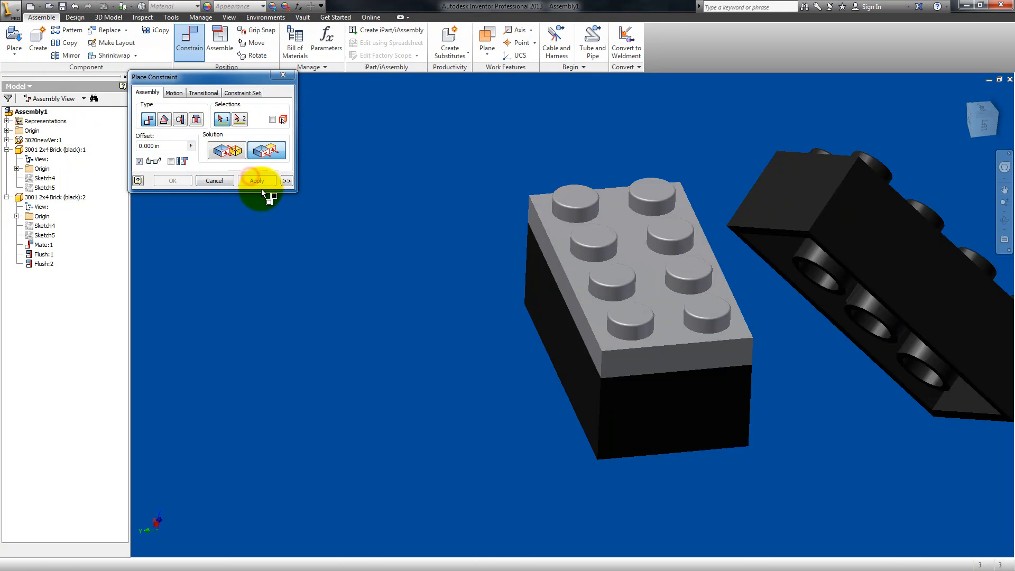
pyautogui.click(205, 178)
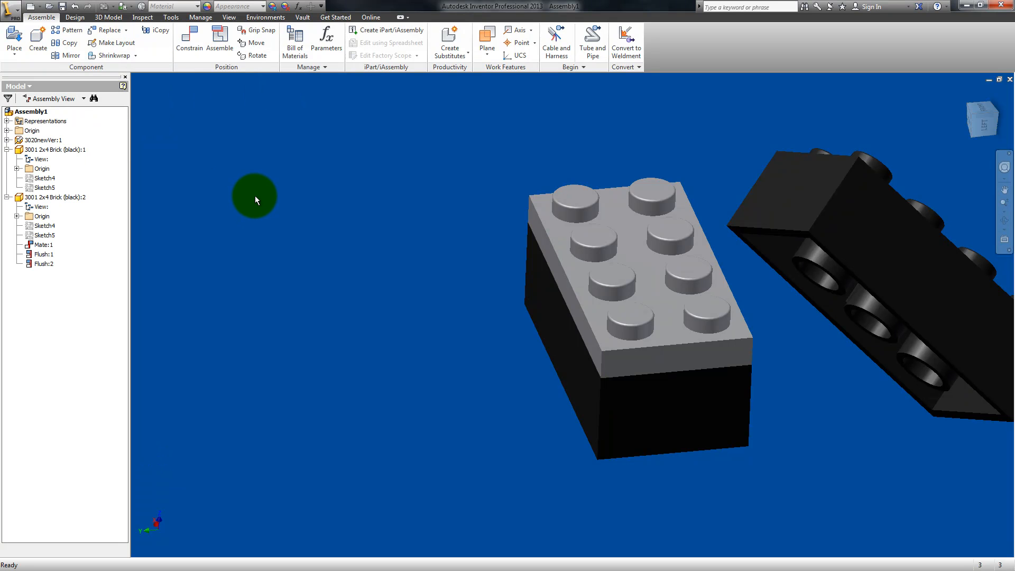
pyautogui.click(1004, 221)
pyautogui.moveTo(578, 296); pyautogui.dragTo(516, 370)
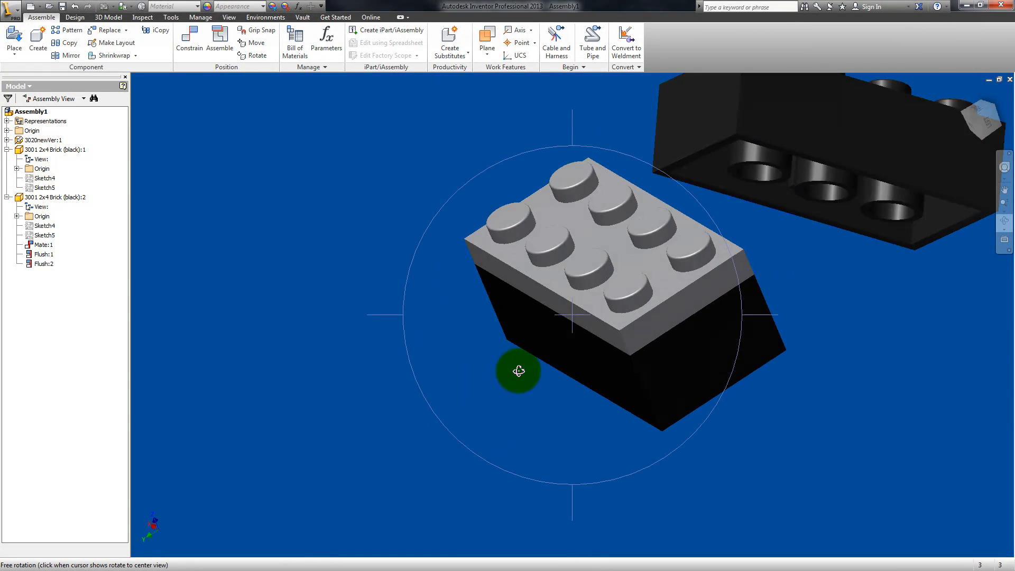
pyautogui.click(190, 39)
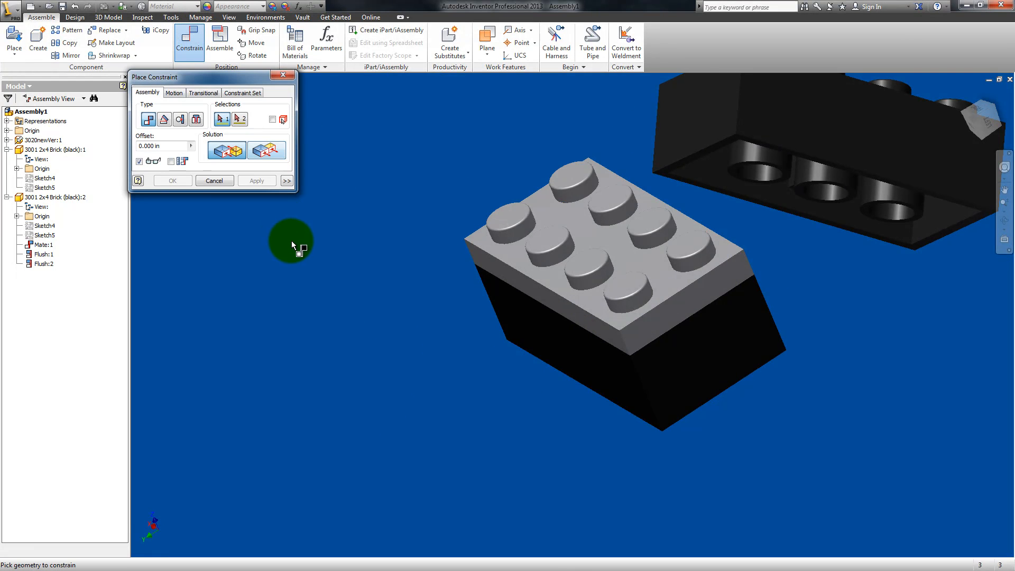
pyautogui.click(214, 181)
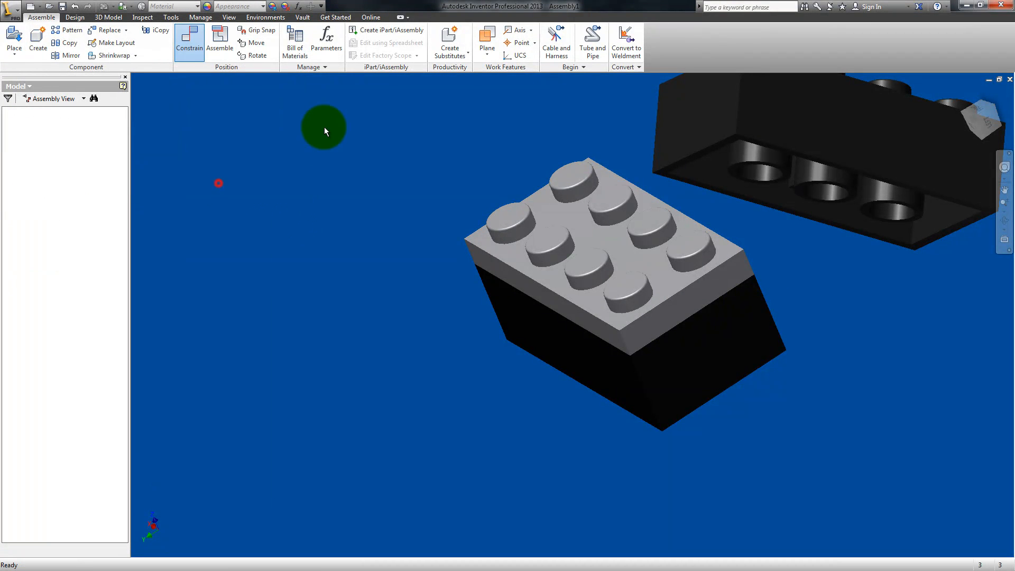